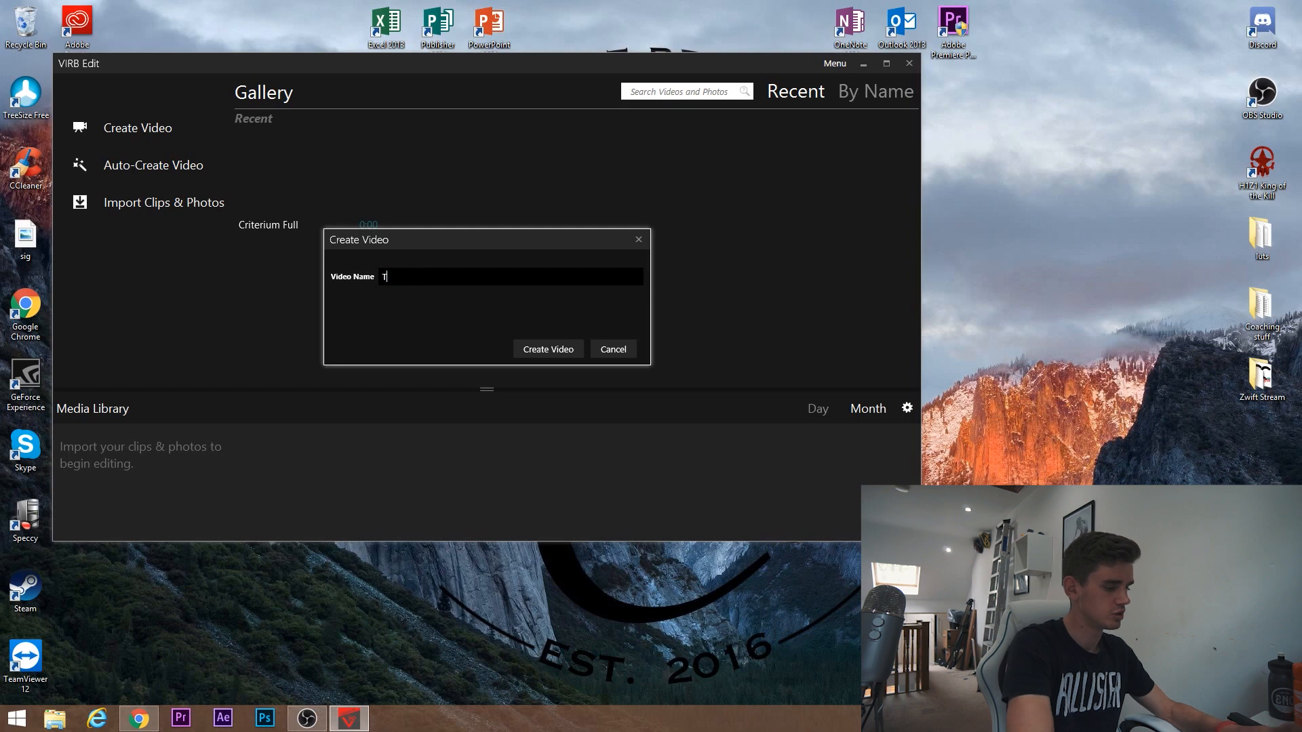
# Name the new video Tutorial and create it
pyautogui.write('otirs')
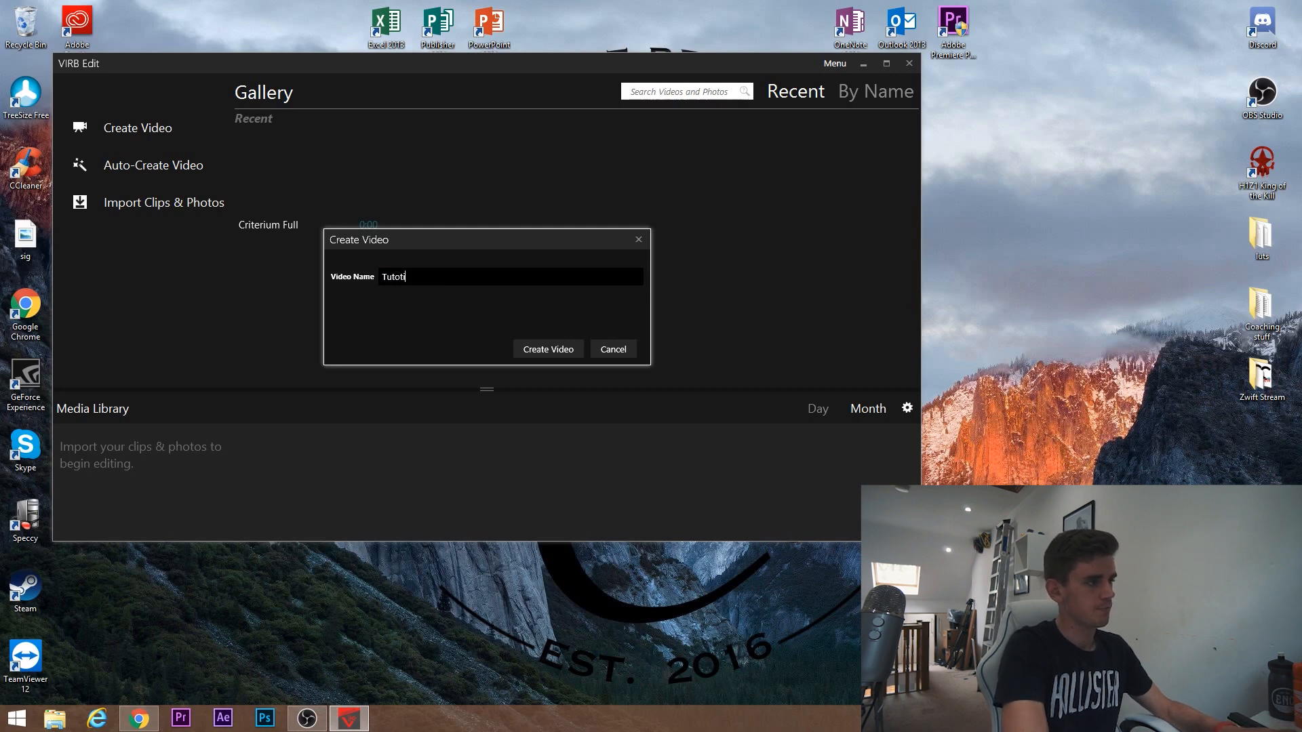
pyautogui.press('BackSpace')
pyautogui.press('BackSpace')
pyautogui.press('BackSpace')
pyautogui.write('Tutorial')
pyautogui.press('Return')
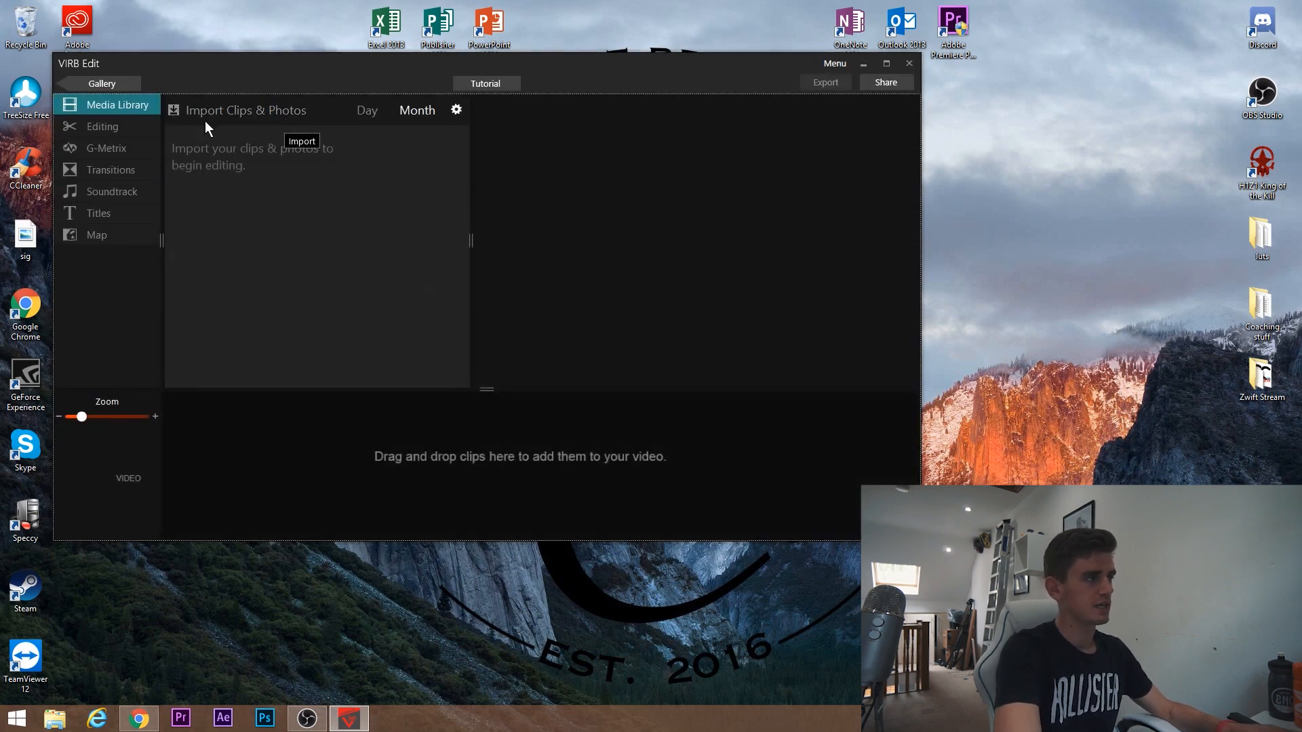
# Start importing clips from another source and browse to DCIM\101GOPRO on Removable Disk (F:)
pyautogui.click(236, 102)
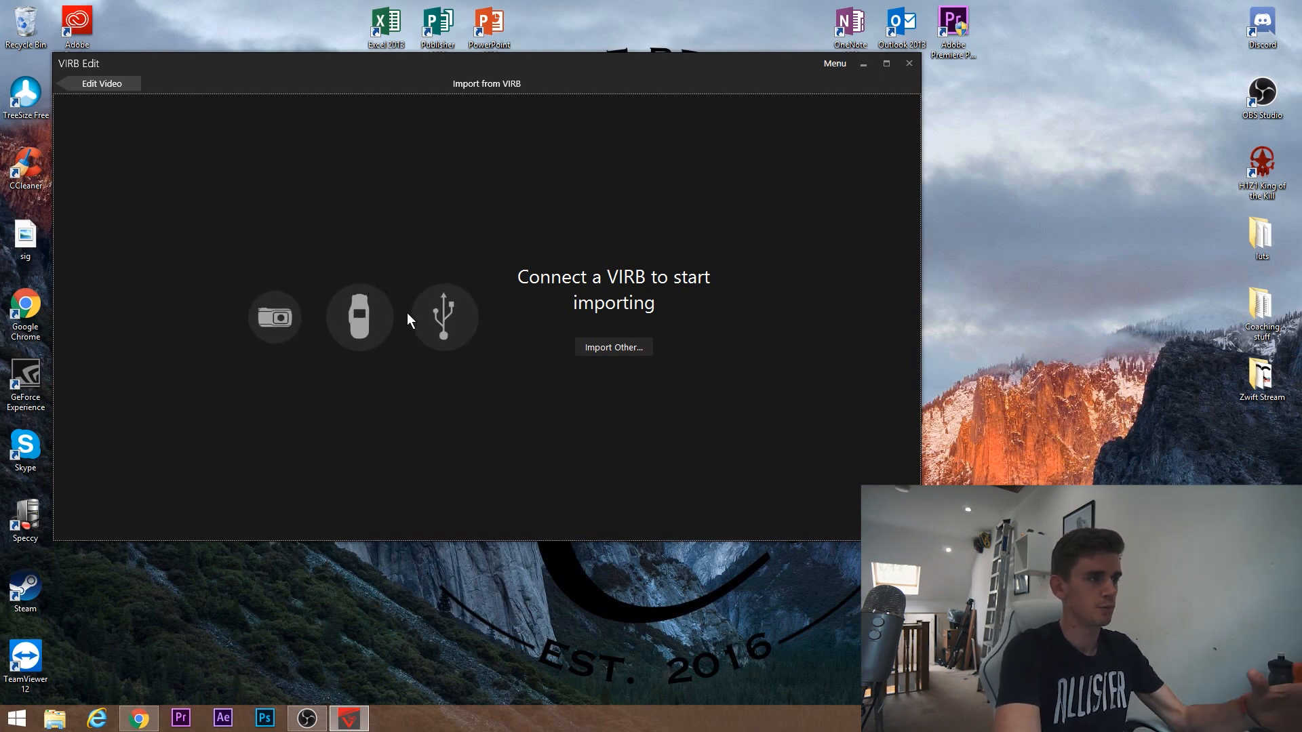
pyautogui.click(591, 347)
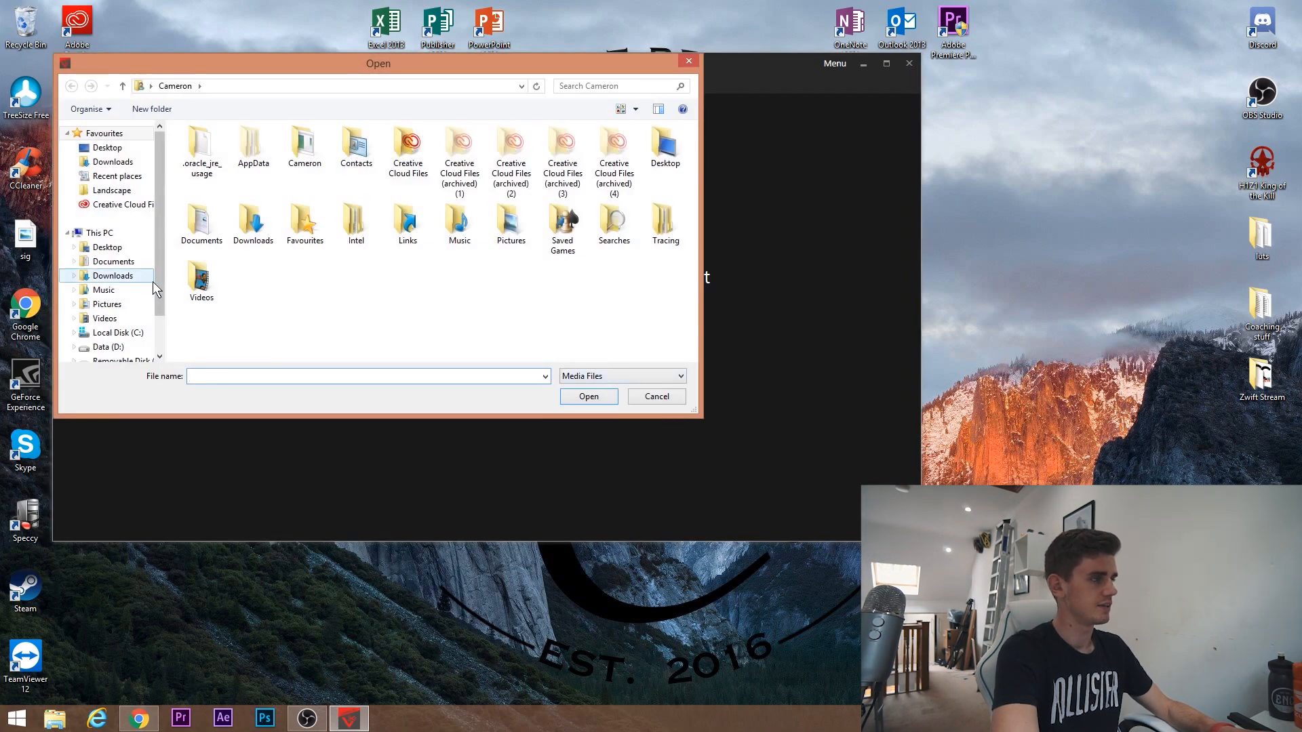
pyautogui.scroll(-1, 154, 298)
pyautogui.click(143, 313)
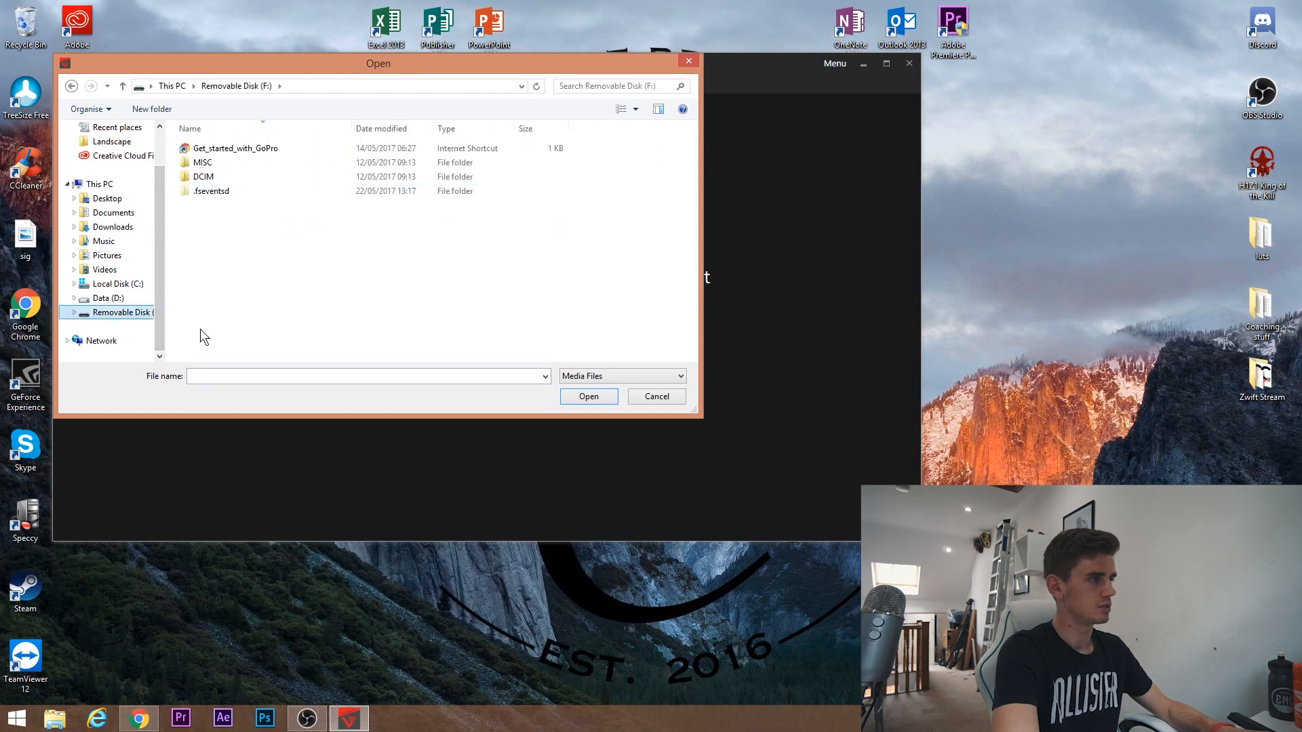
pyautogui.doubleClick(244, 177)
pyautogui.click(244, 166)
pyautogui.doubleClick(244, 166)
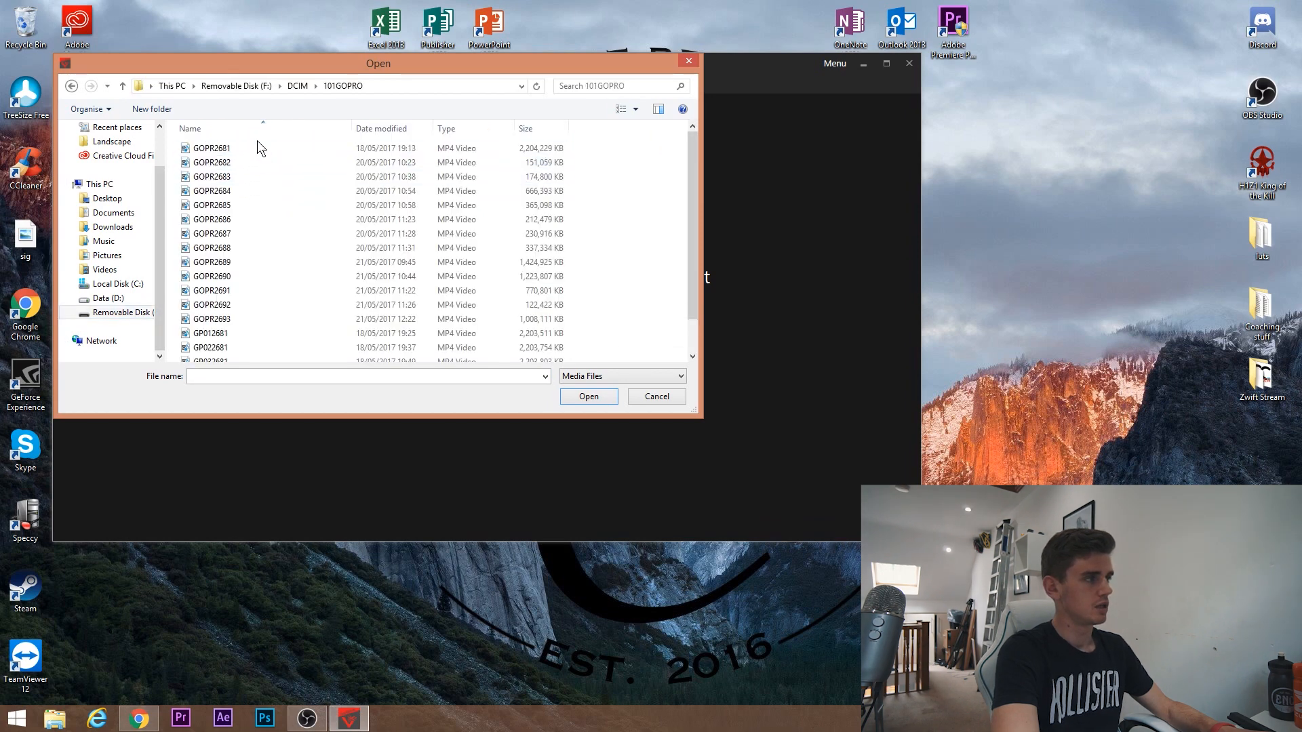
# Import clips GOPR2681 and GP012681 through GP052681 without copying them into the Clip Library folder
pyautogui.click(377, 155)
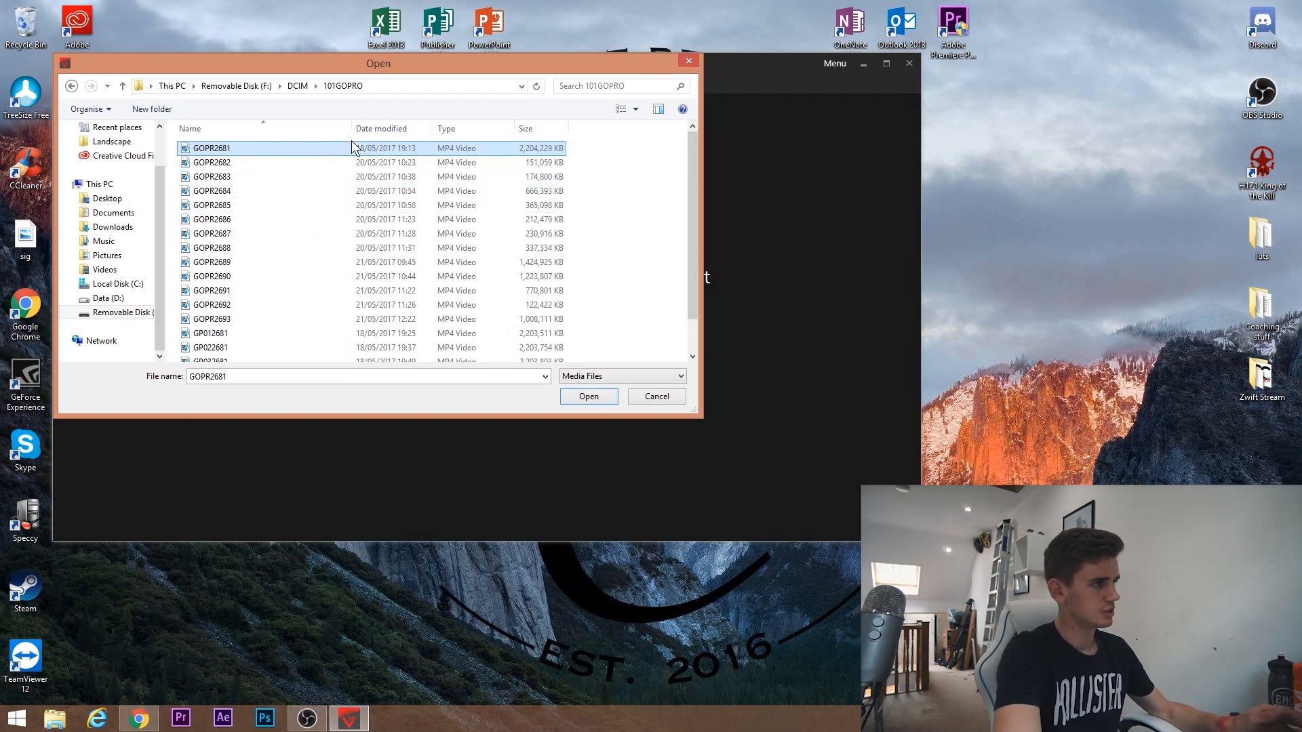
pyautogui.scroll(-1, 355, 170)
pyautogui.keyDown('ctrl'); pyautogui.click(373, 298); pyautogui.keyUp('ctrl')
pyautogui.keyDown('ctrl'); pyautogui.click(371, 314); pyautogui.keyUp('ctrl')
pyautogui.keyDown('ctrl'); pyautogui.click(376, 326); pyautogui.keyUp('ctrl')
pyautogui.keyDown('ctrl'); pyautogui.click(380, 341); pyautogui.keyUp('ctrl')
pyautogui.keyDown('ctrl'); pyautogui.click(381, 354); pyautogui.keyUp('ctrl')
pyautogui.scroll(1, 380, 292)
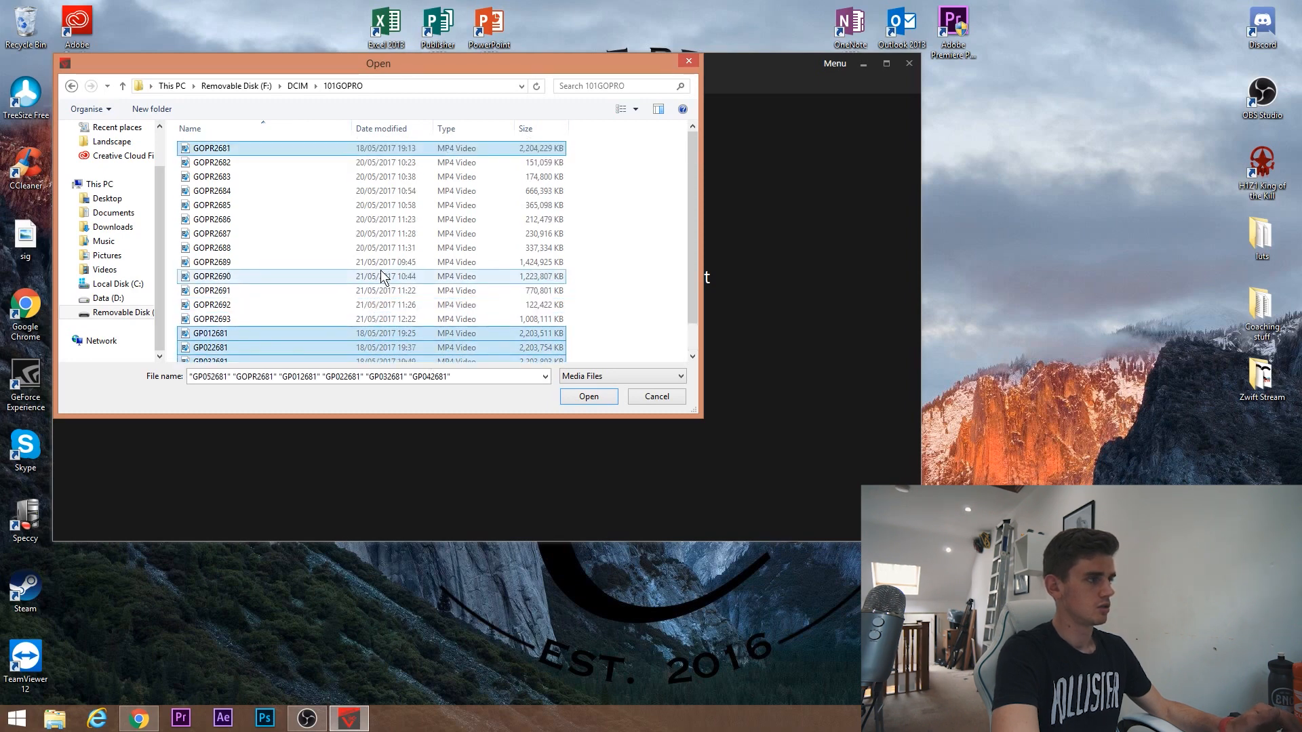
pyautogui.click(590, 397)
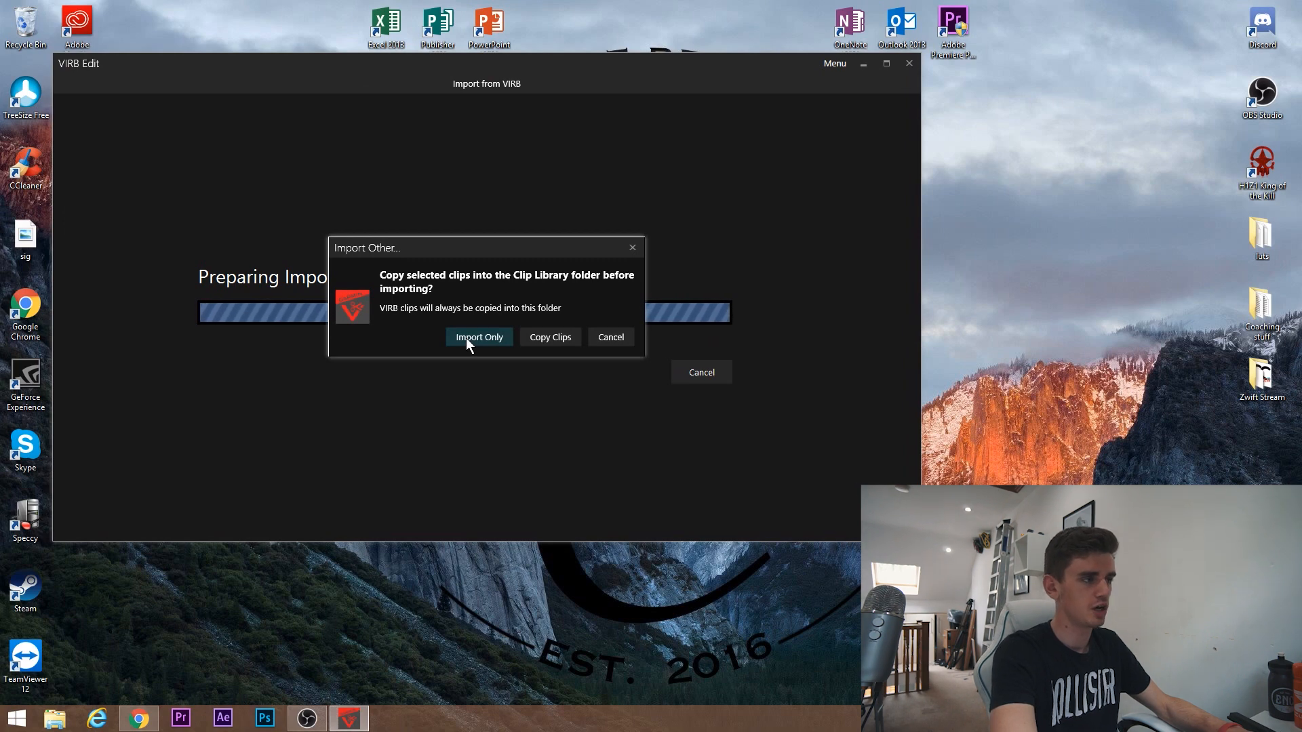
pyautogui.click(465, 337)
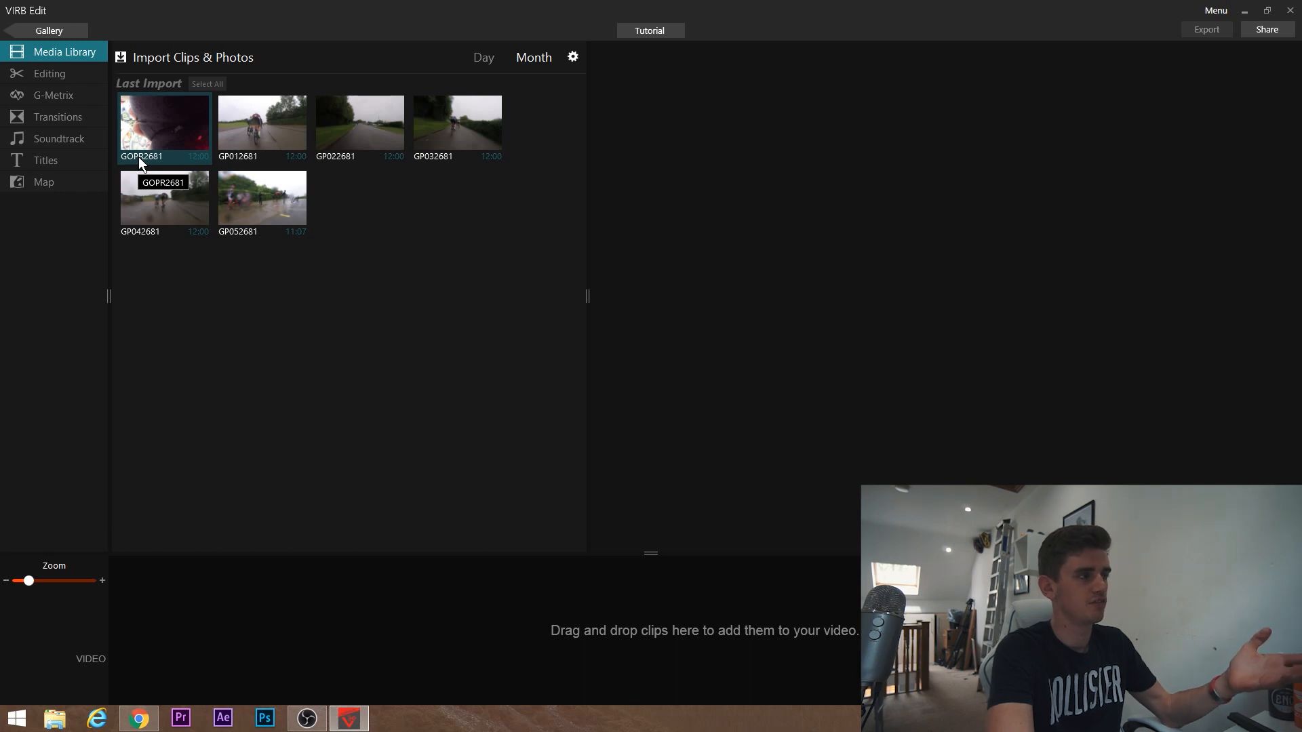
# Add all six imported clips to the video timeline without optimizing them
pyautogui.click(249, 198)
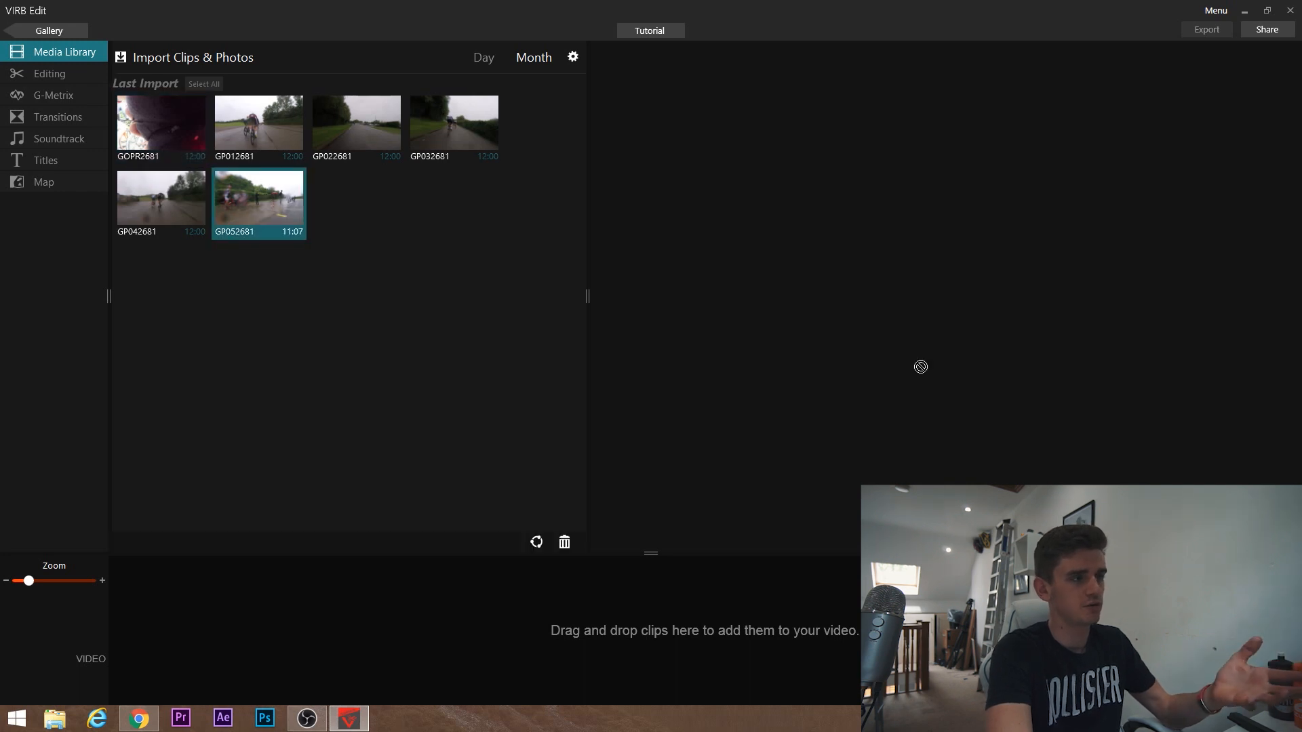
pyautogui.keyDown('shift'); pyautogui.click(166, 121); pyautogui.keyUp('shift')
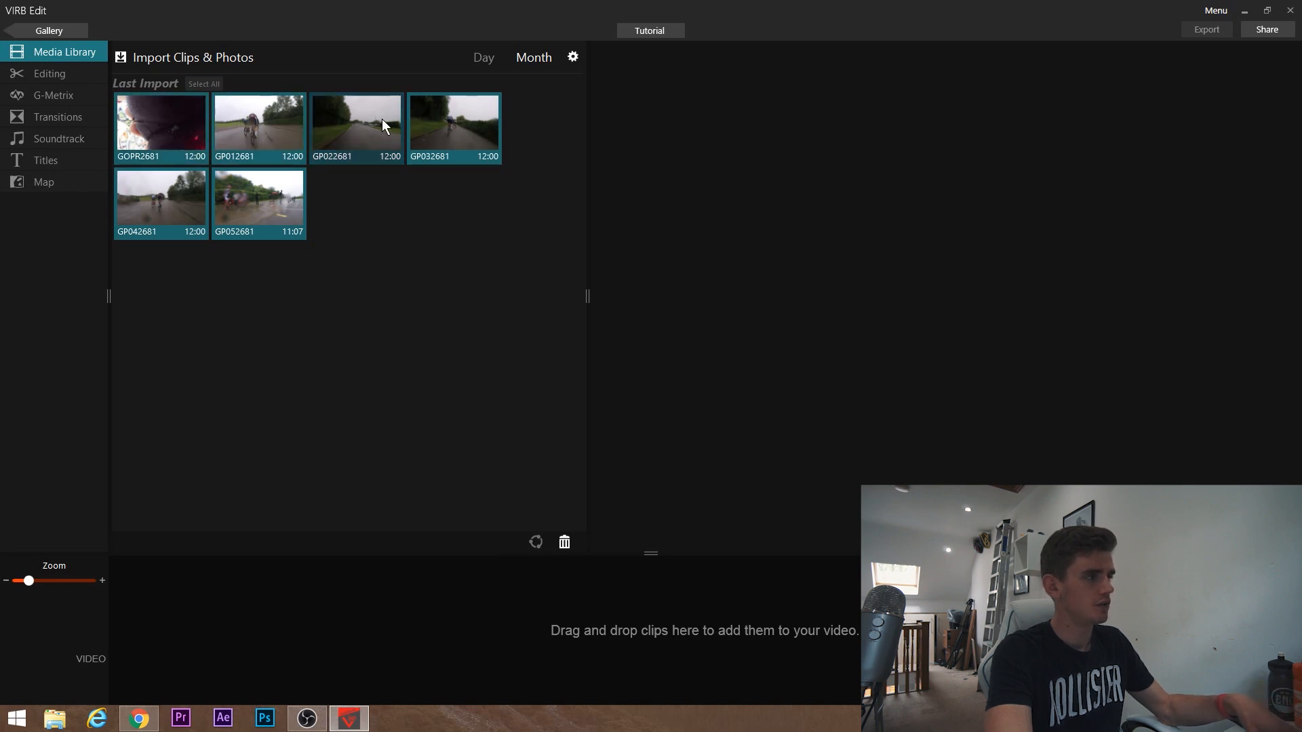
pyautogui.moveTo(159, 121)
pyautogui.mouseDown()
pyautogui.moveTo(321, 373)
pyautogui.moveTo(227, 268)
pyautogui.moveTo(300, 529)
pyautogui.moveTo(344, 628)
pyautogui.moveTo(357, 614)
pyautogui.mouseUp()
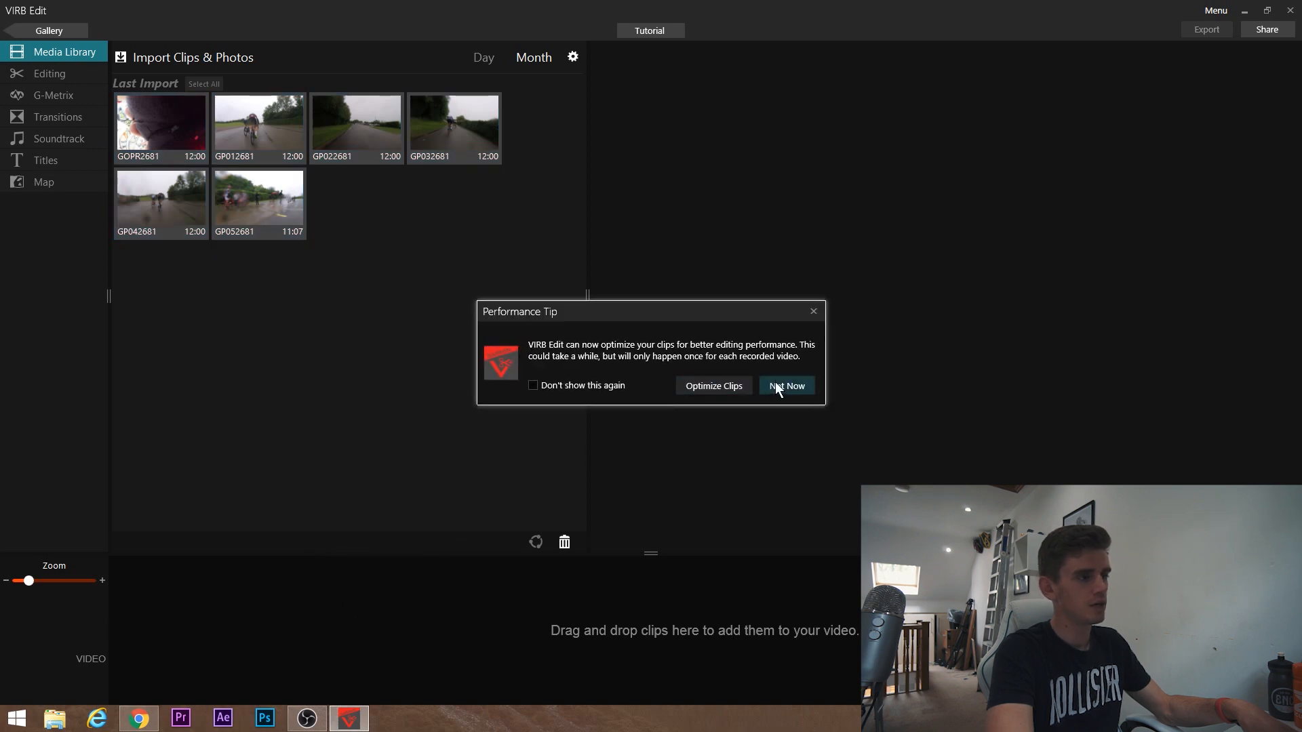
pyautogui.click(775, 385)
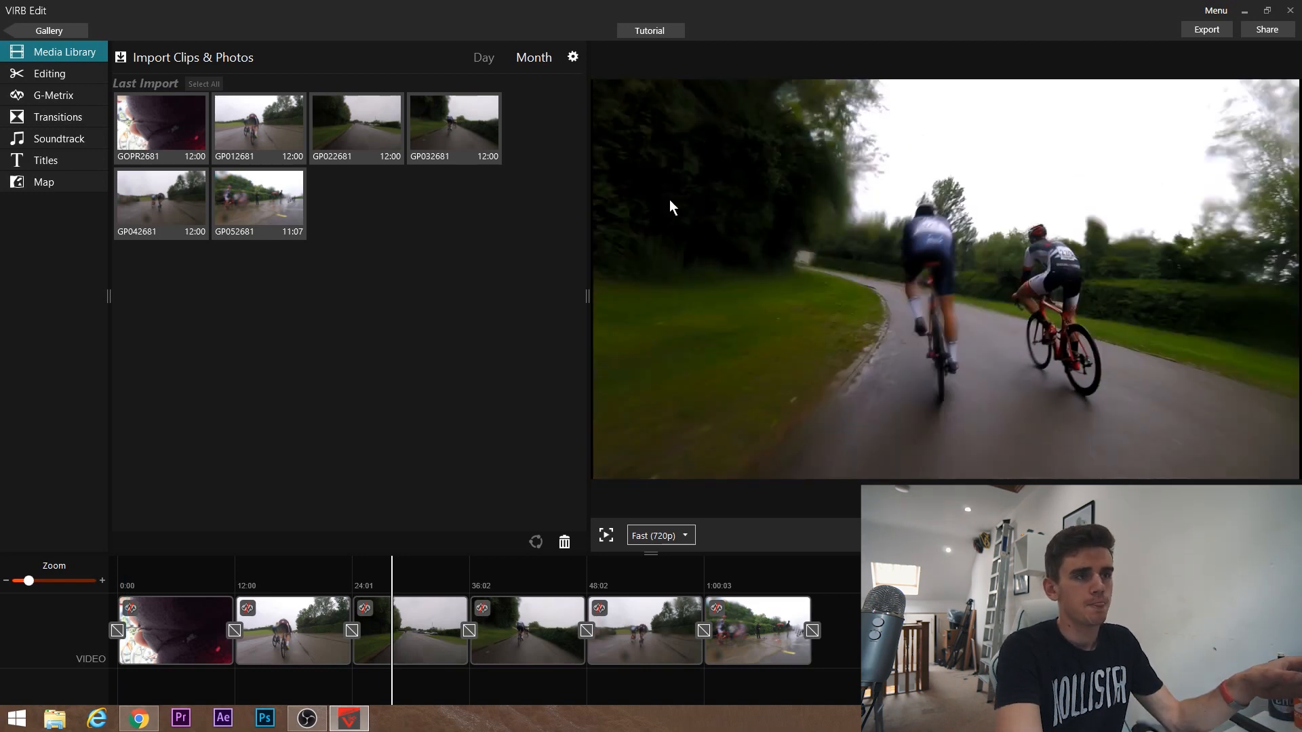
# Set up the video export with High target quality and D:\ as the export location
pyautogui.click(1206, 32)
pyautogui.click(750, 328)
pyautogui.click(748, 366)
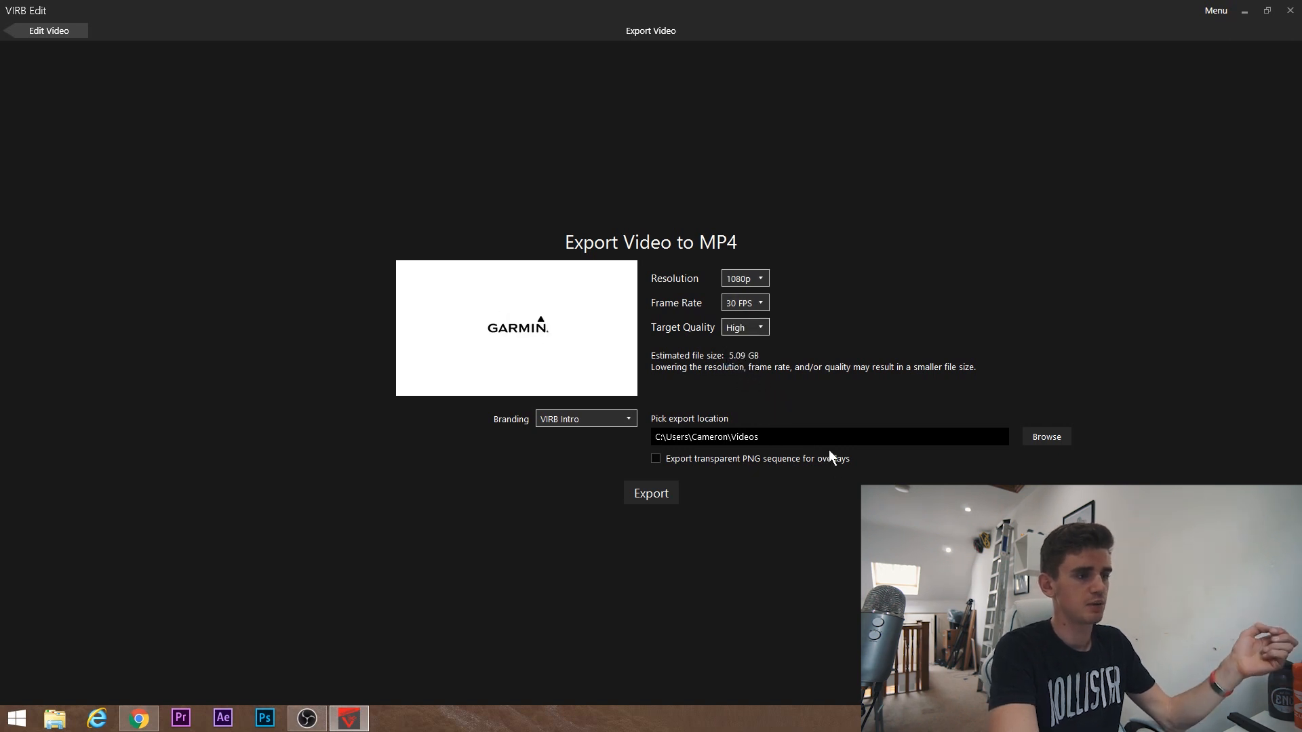
pyautogui.click(1038, 437)
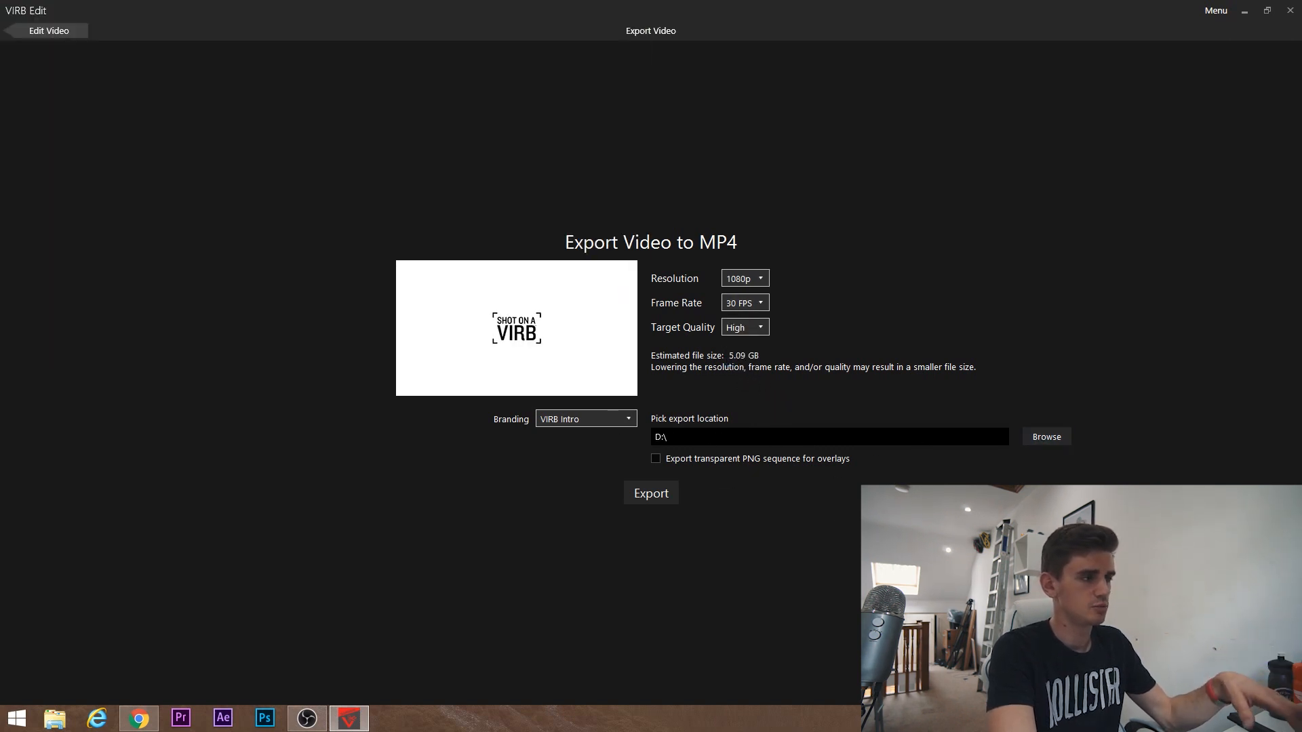
# Export the video with branding set to None and return to the project without optimizing the clips
pyautogui.click(571, 422)
pyautogui.click(571, 436)
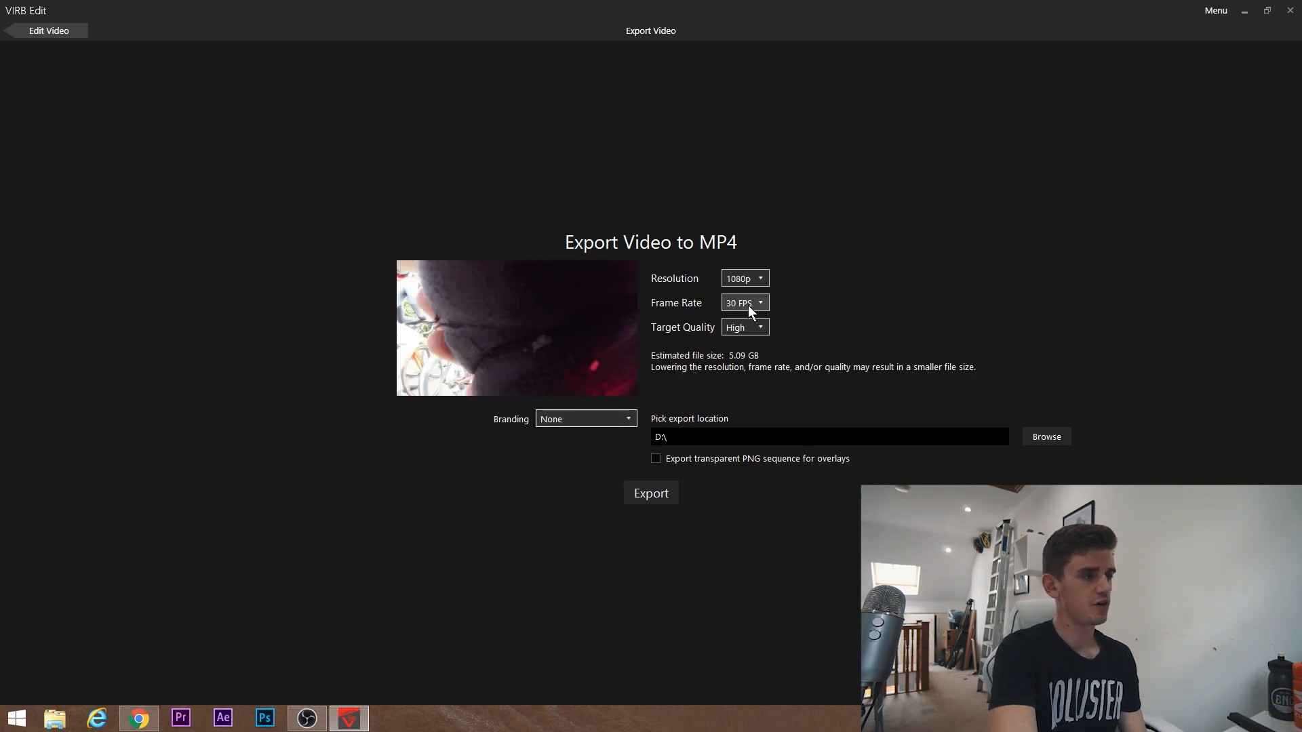
pyautogui.click(644, 490)
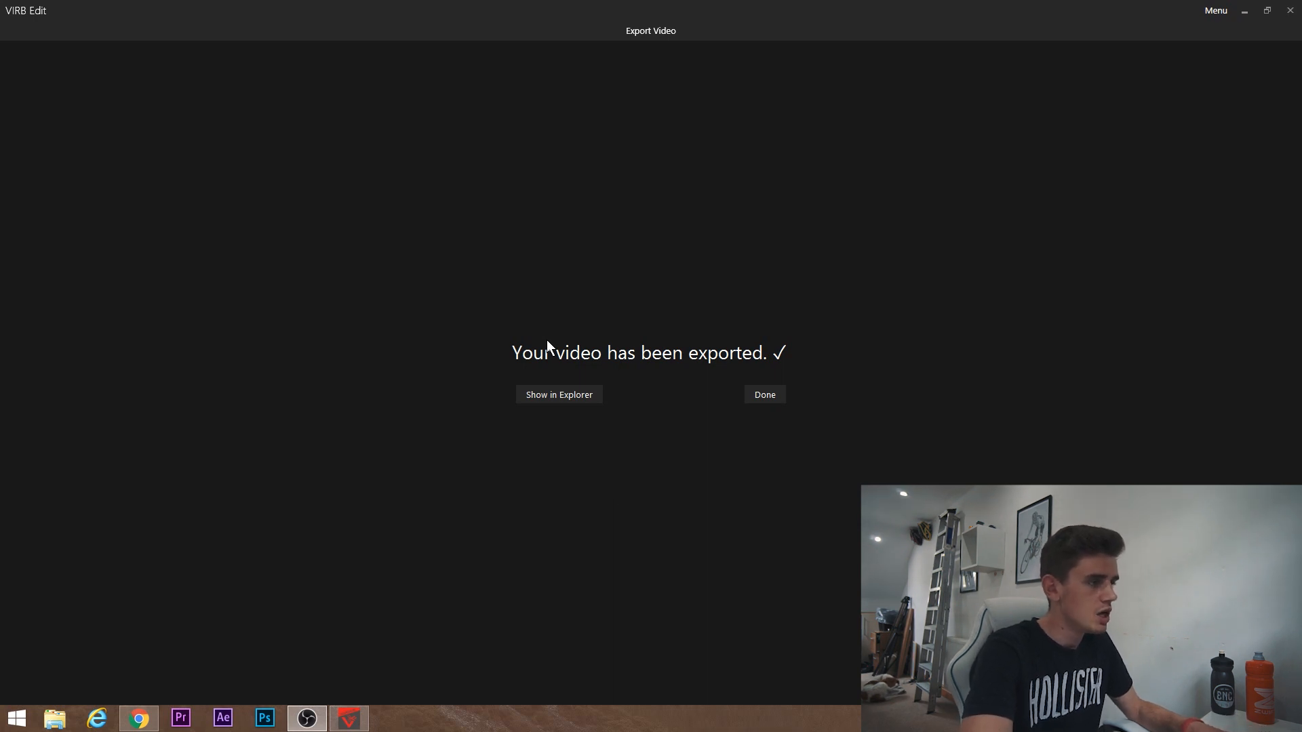
pyautogui.click(750, 396)
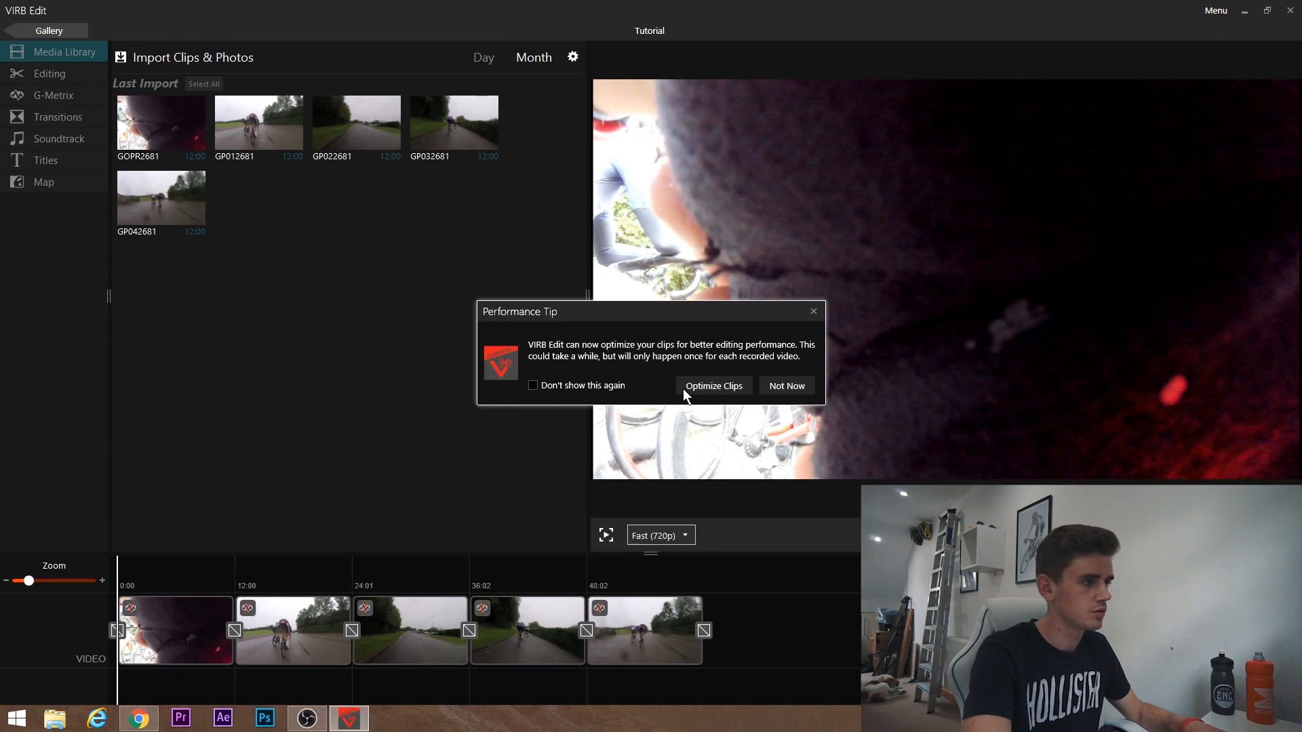
pyautogui.click(780, 388)
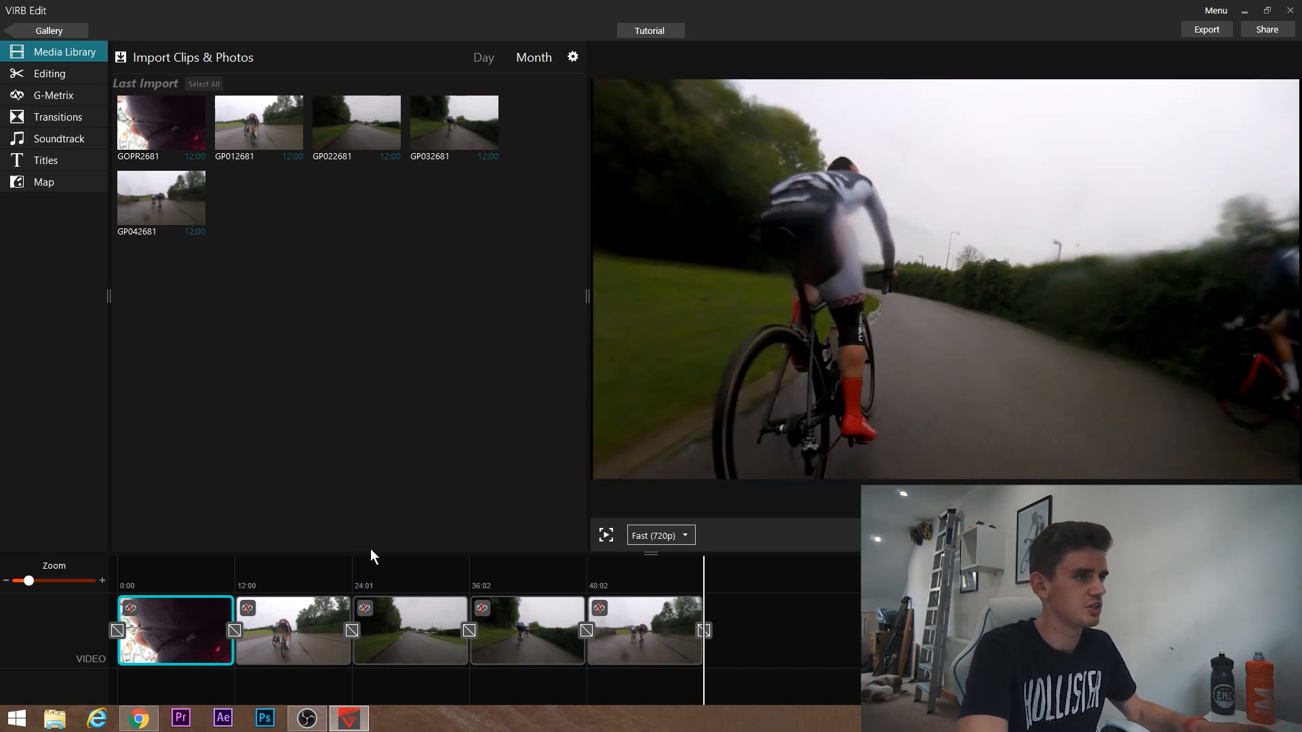
# Go back to the gallery and create a new video named Tutorial 2
pyautogui.click(51, 30)
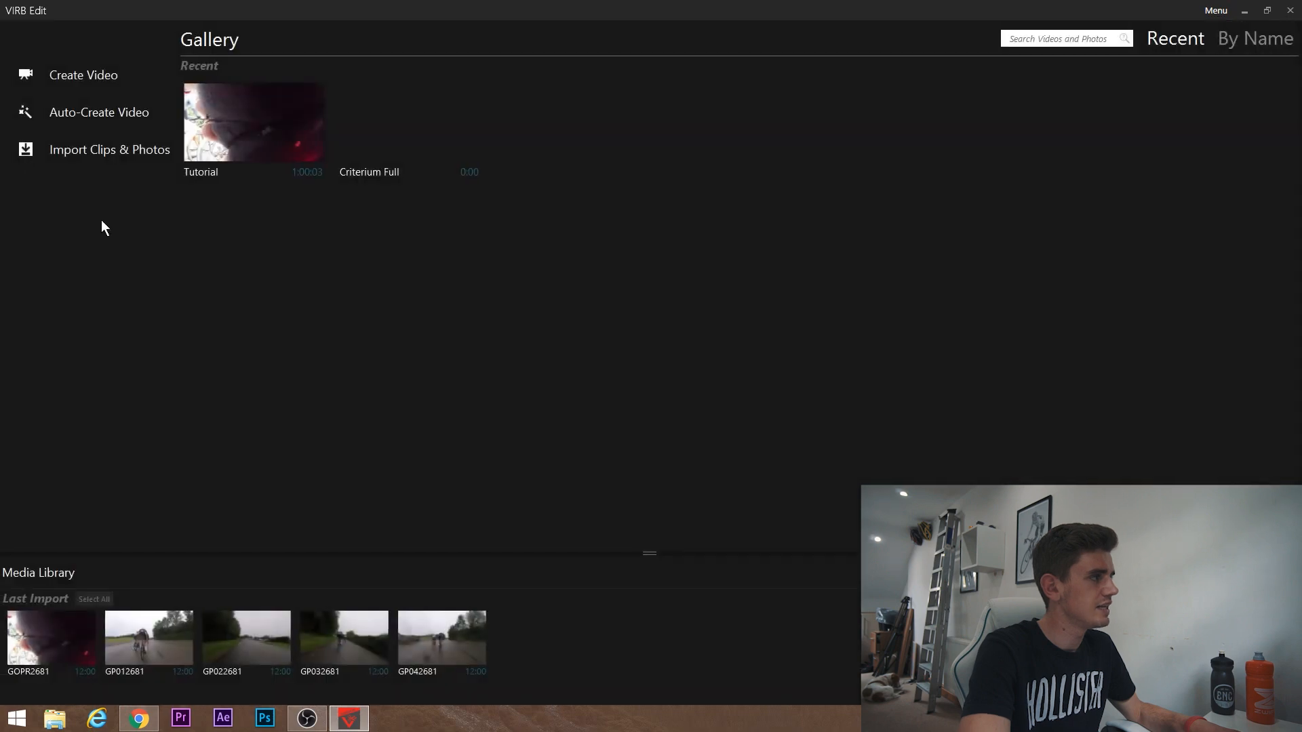
pyautogui.click(84, 73)
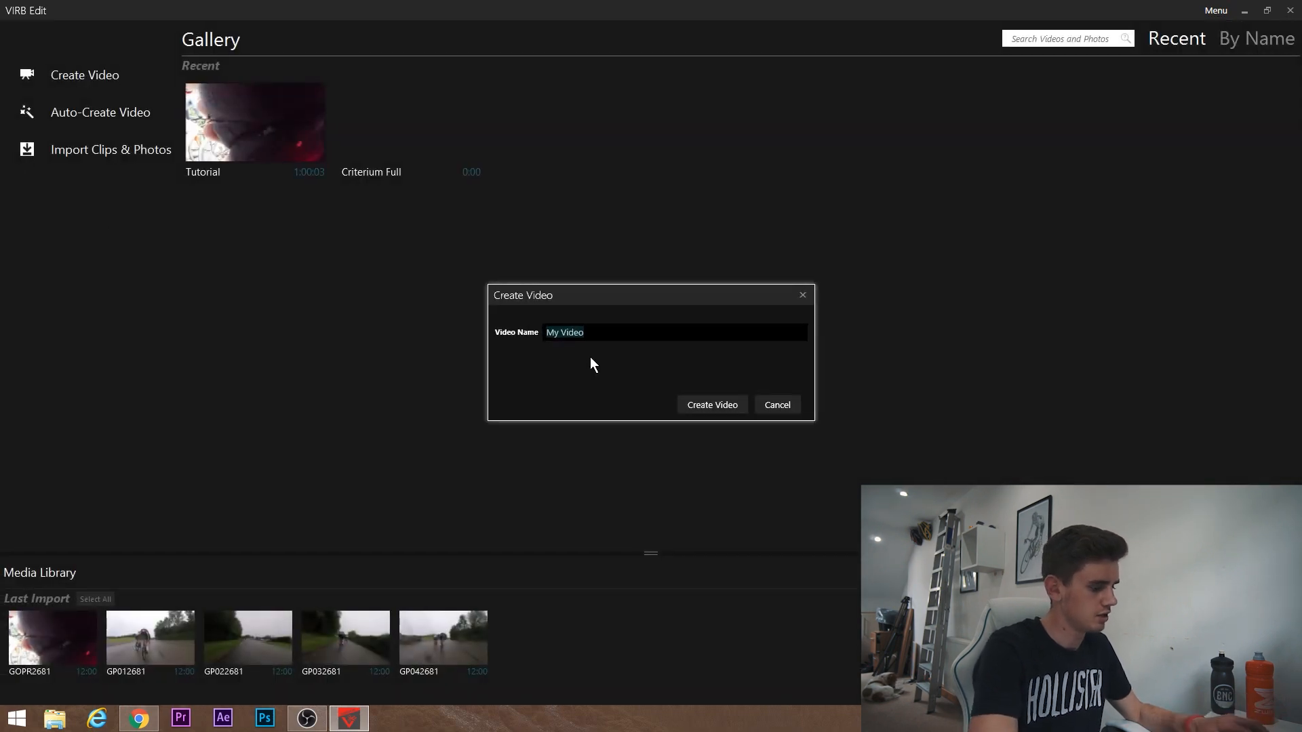
pyautogui.write('Tutorial 2')
pyautogui.press('Return')
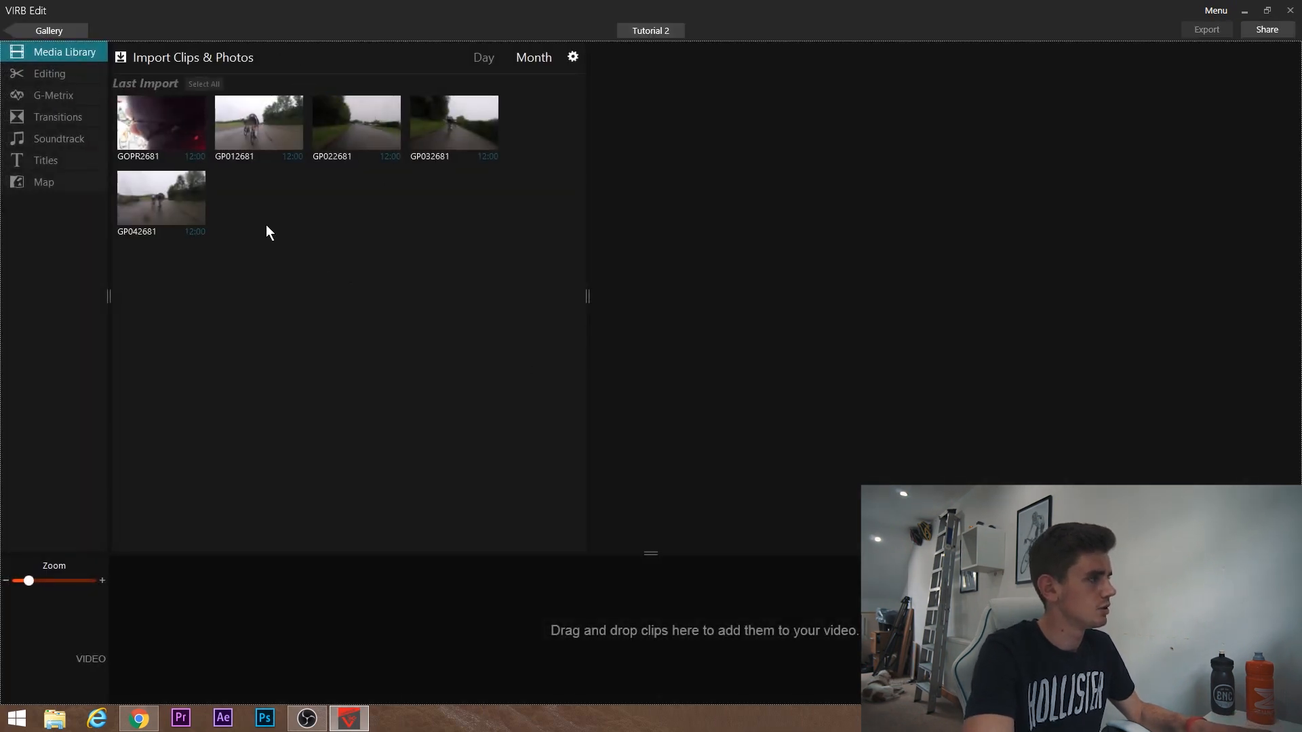
# Import the exported Tutorial video from the Desktop without copying it into the Clip Library folder
pyautogui.click(173, 61)
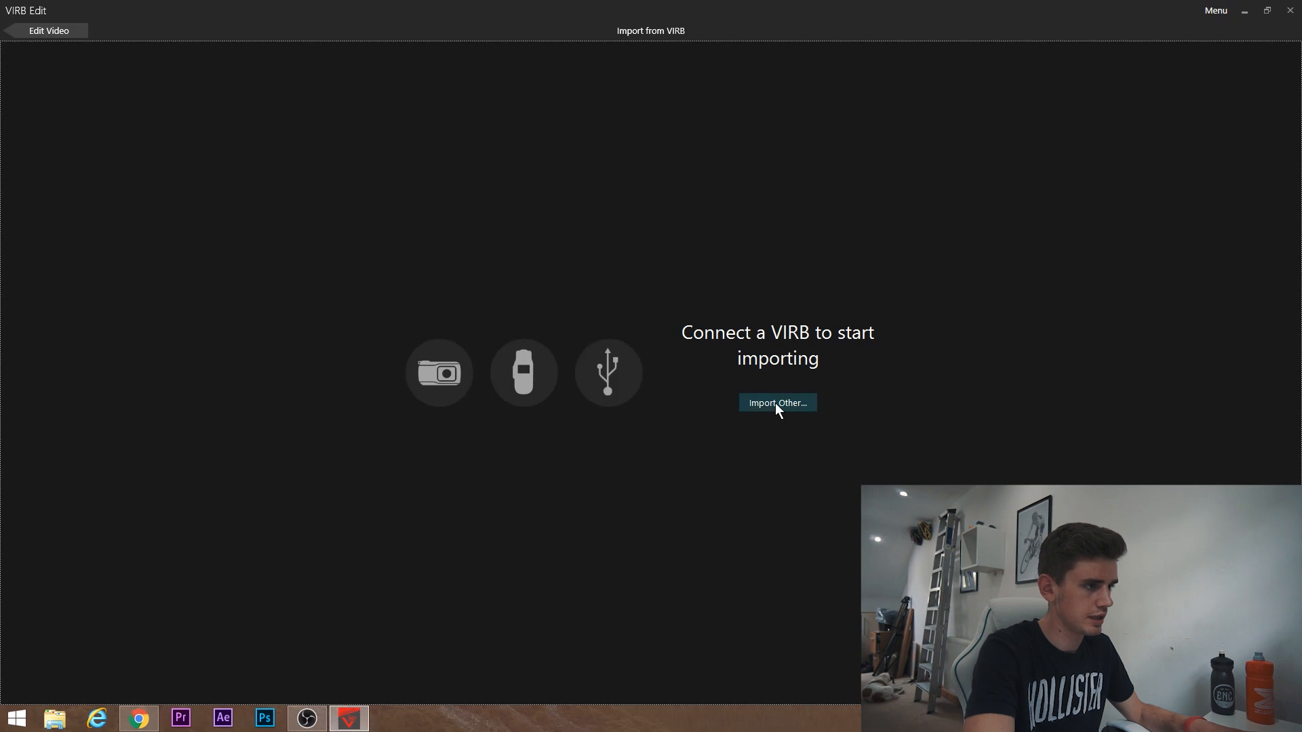
pyautogui.click(775, 403)
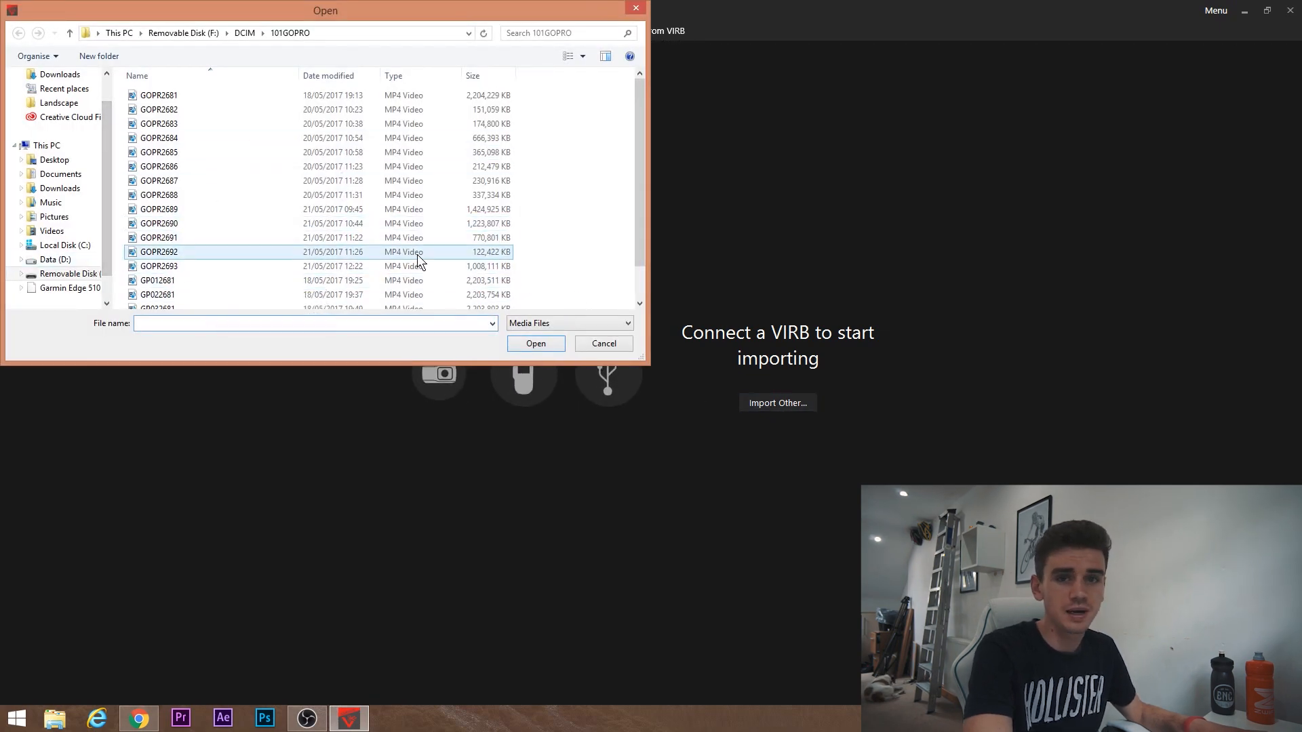
pyautogui.click(46, 162)
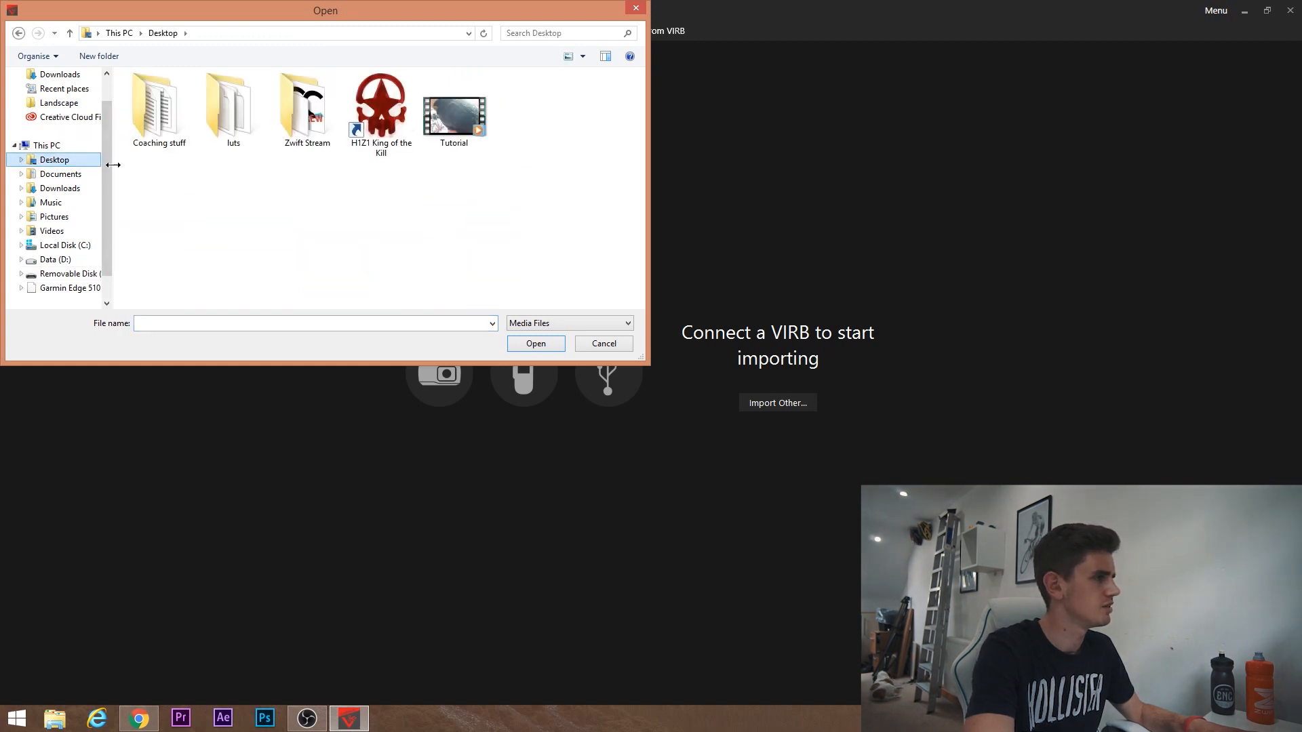
pyautogui.click(449, 125)
pyautogui.click(535, 343)
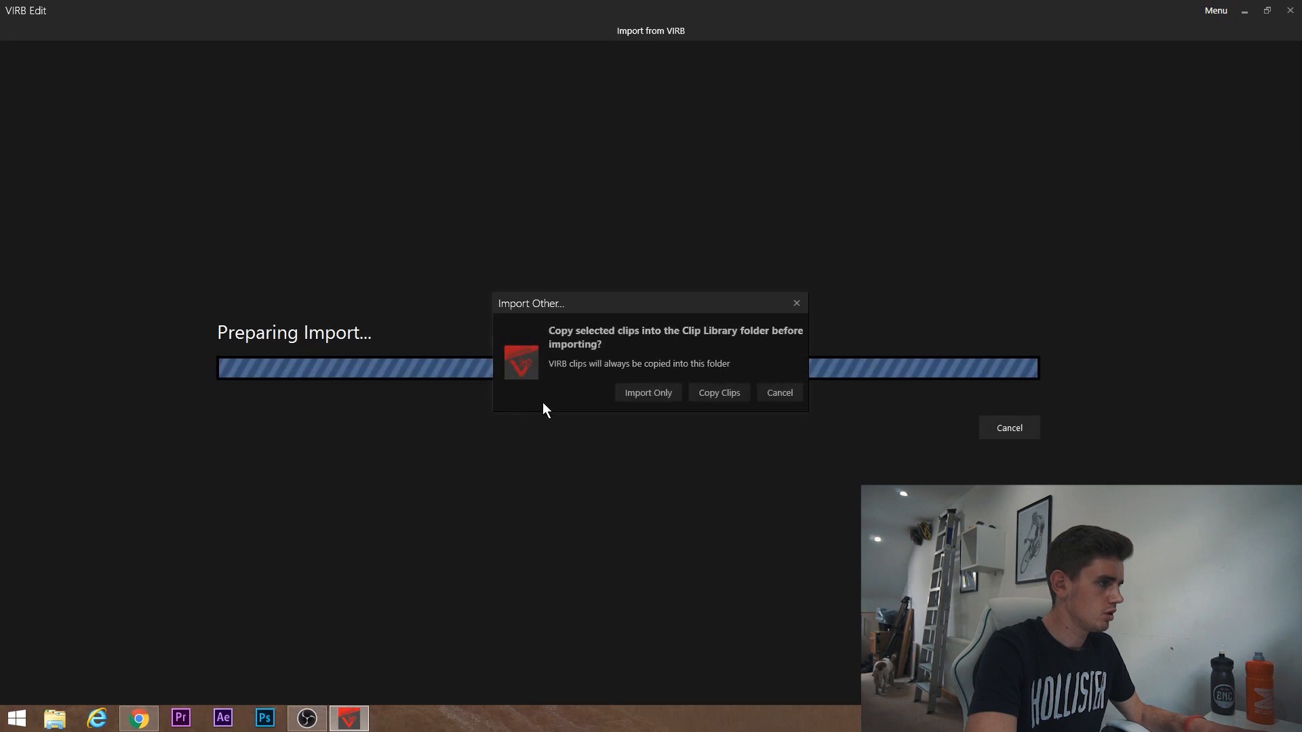
pyautogui.click(644, 390)
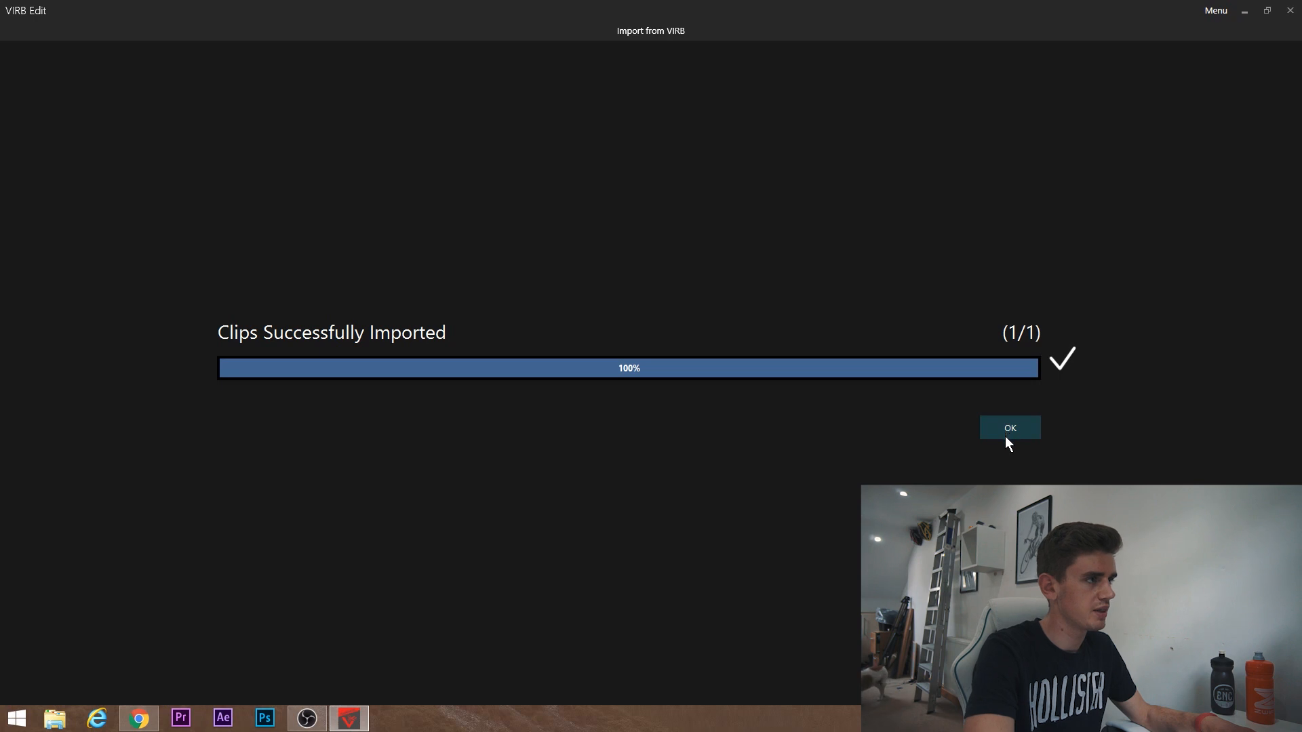
pyautogui.click(1006, 438)
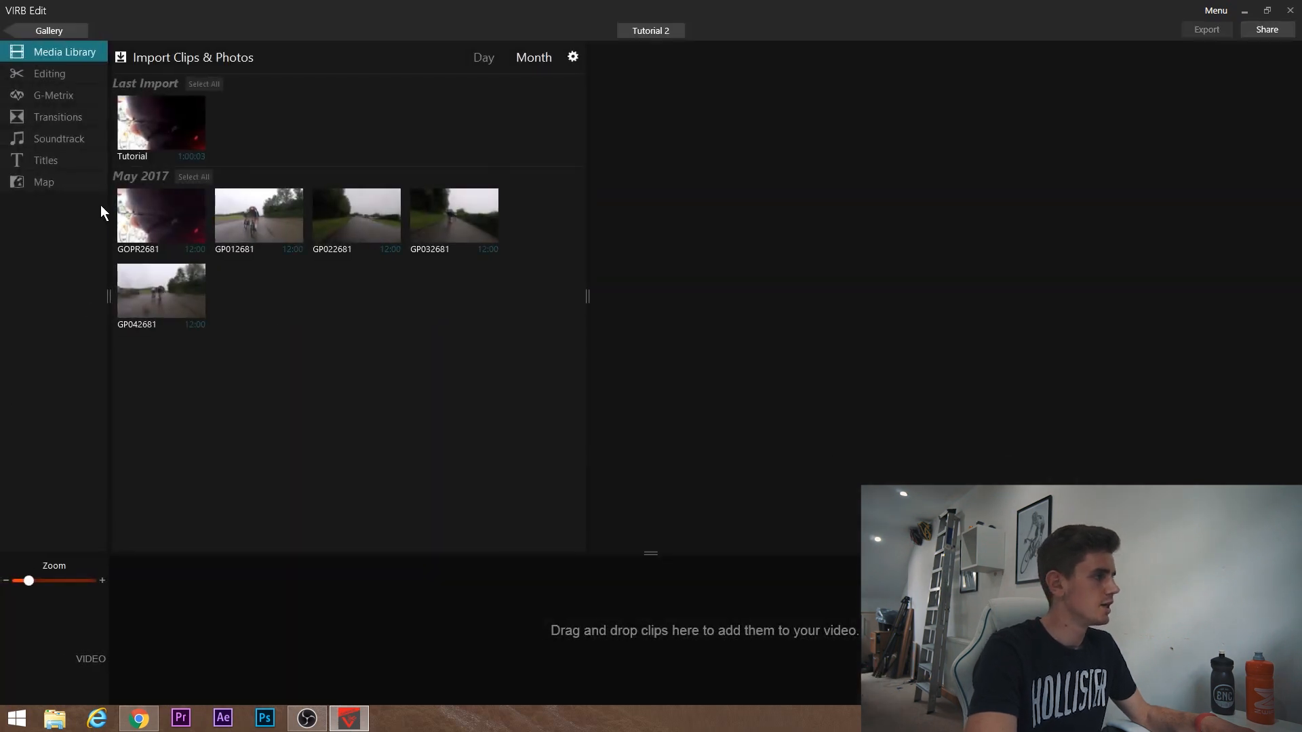
# Add the Tutorial clip to the empty timeline and preview a few points along it
pyautogui.moveTo(143, 125); pyautogui.dragTo(187, 617)
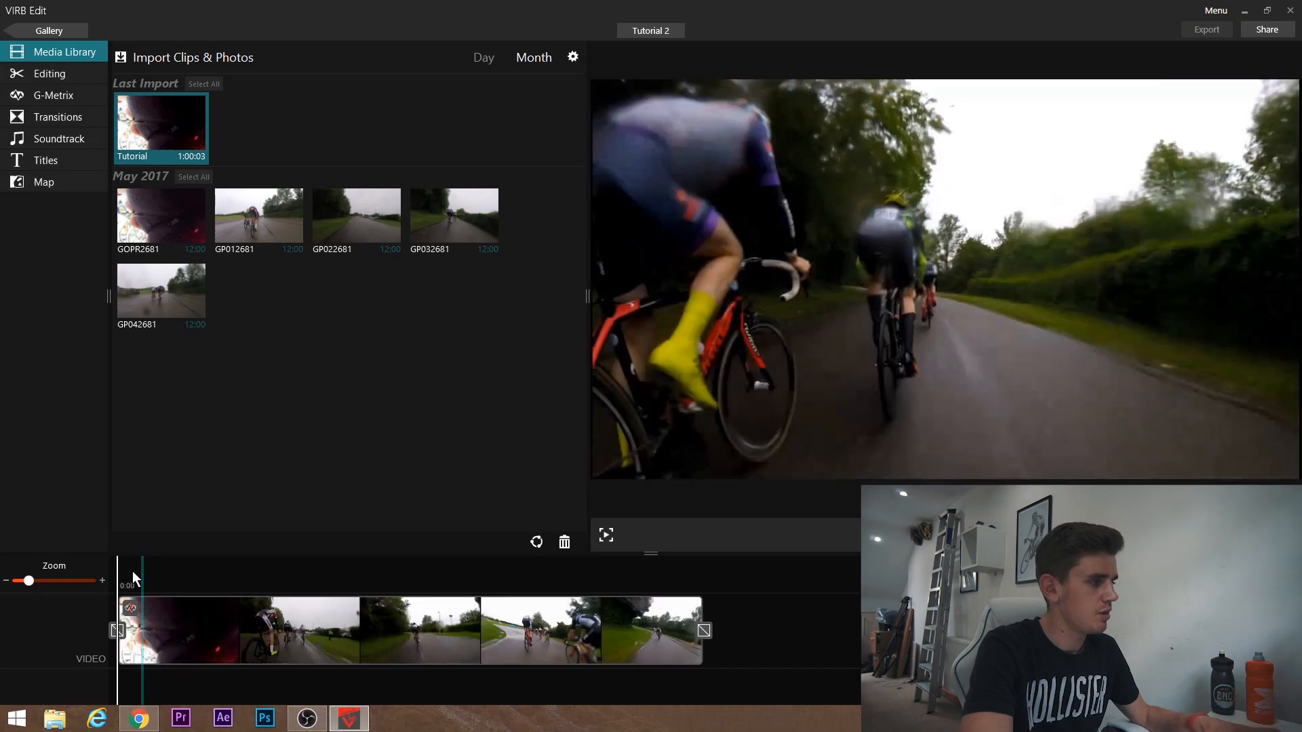
pyautogui.click(341, 571)
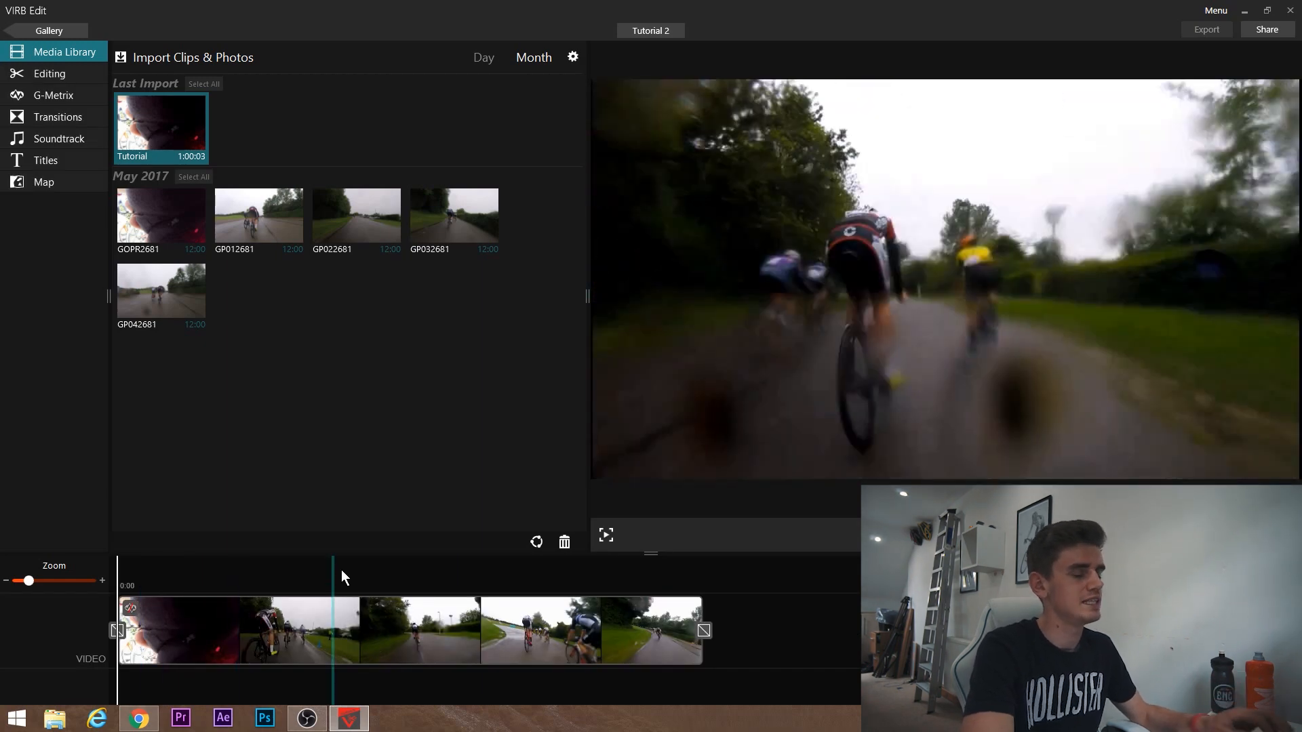
pyautogui.click(422, 587)
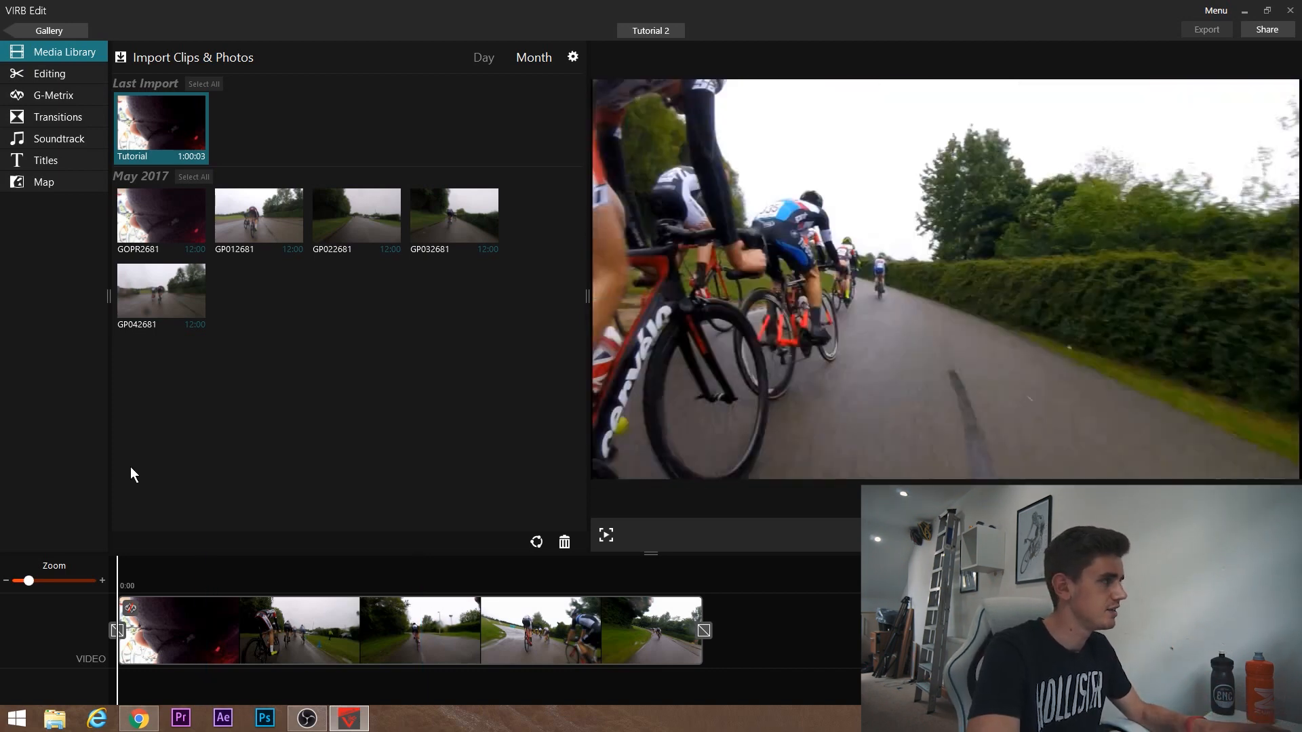
pyautogui.click(57, 92)
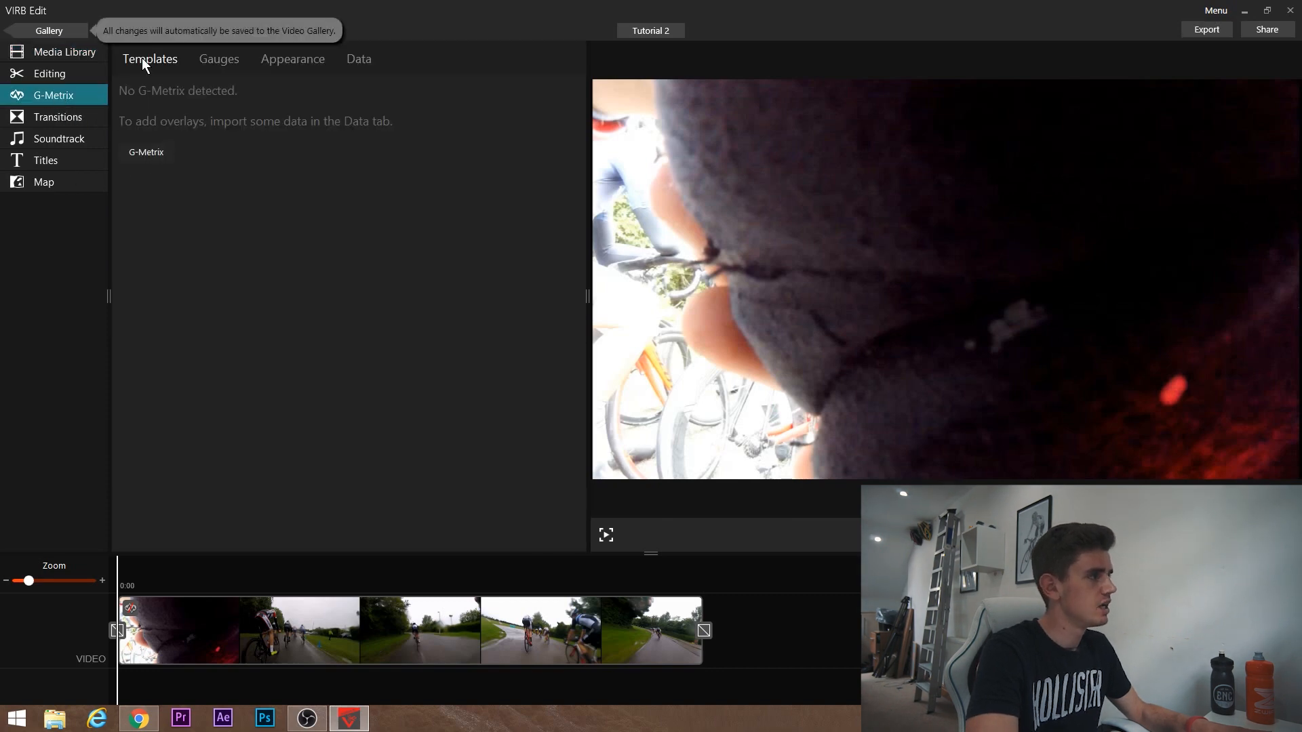
pyautogui.click(357, 59)
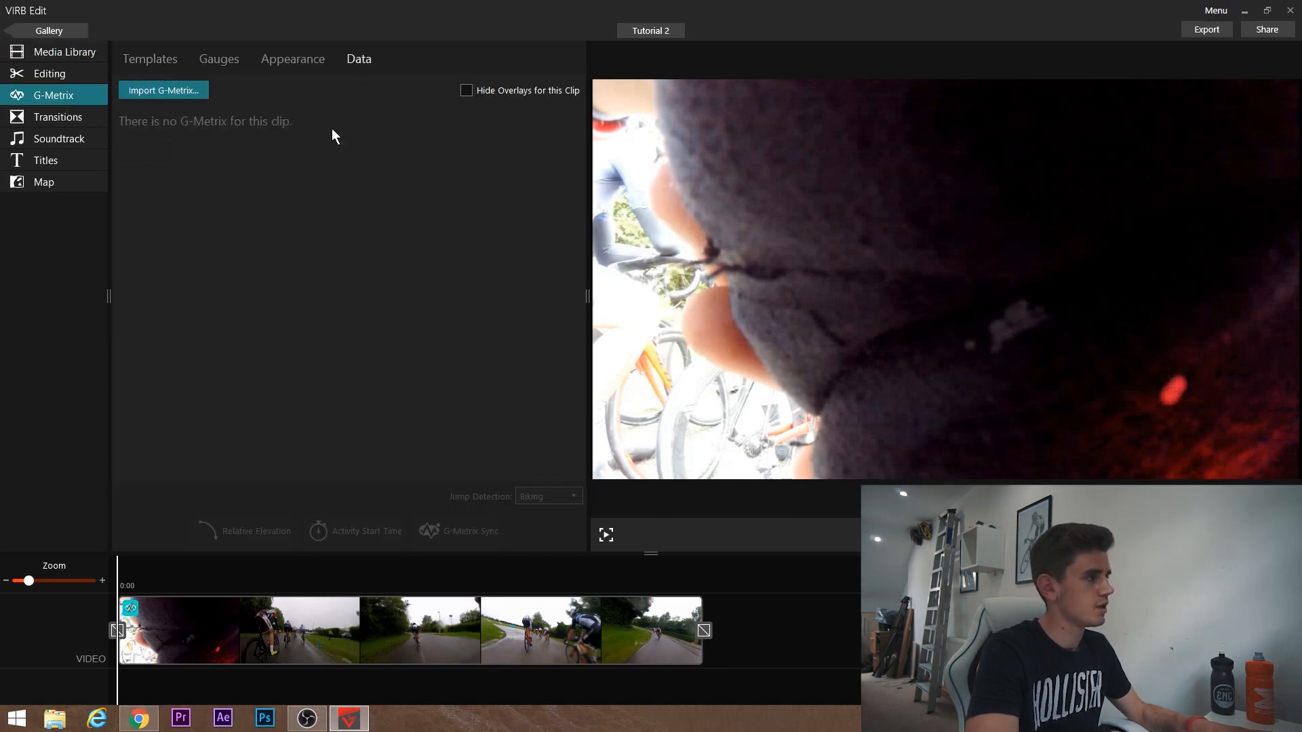
pyautogui.click(153, 91)
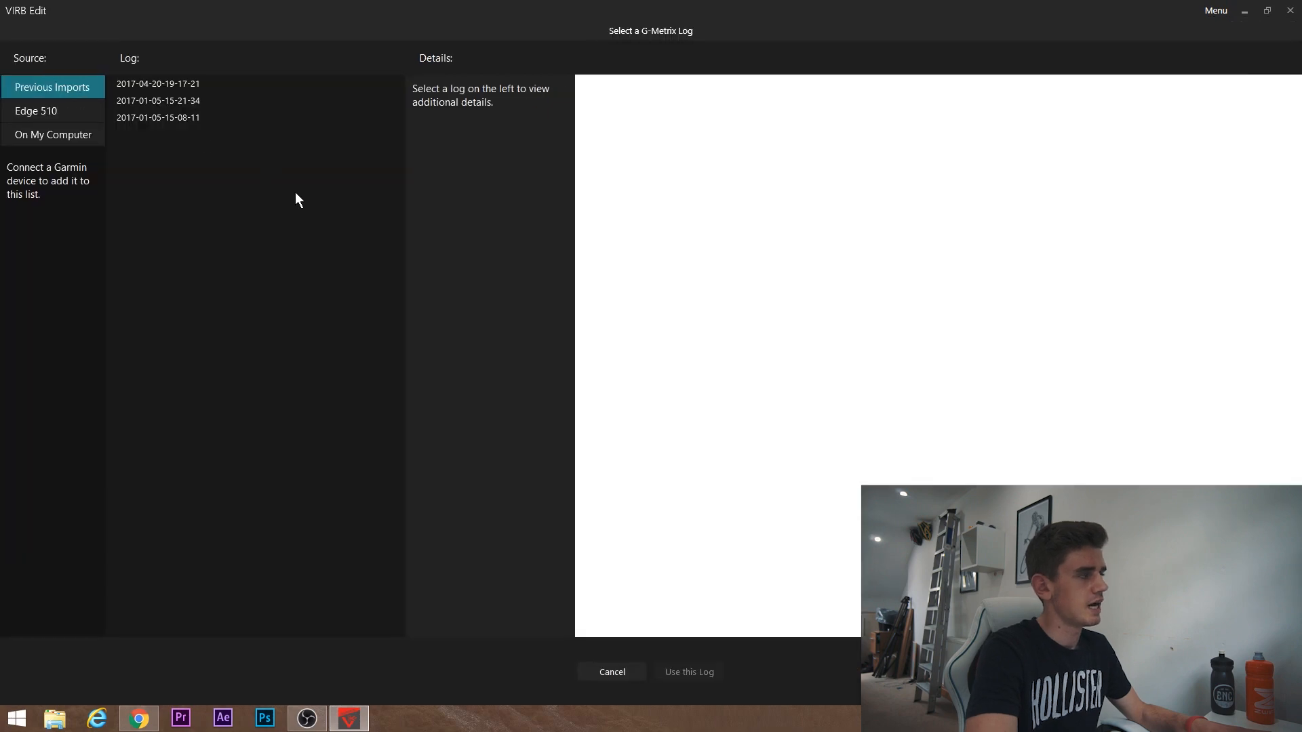
pyautogui.click(67, 113)
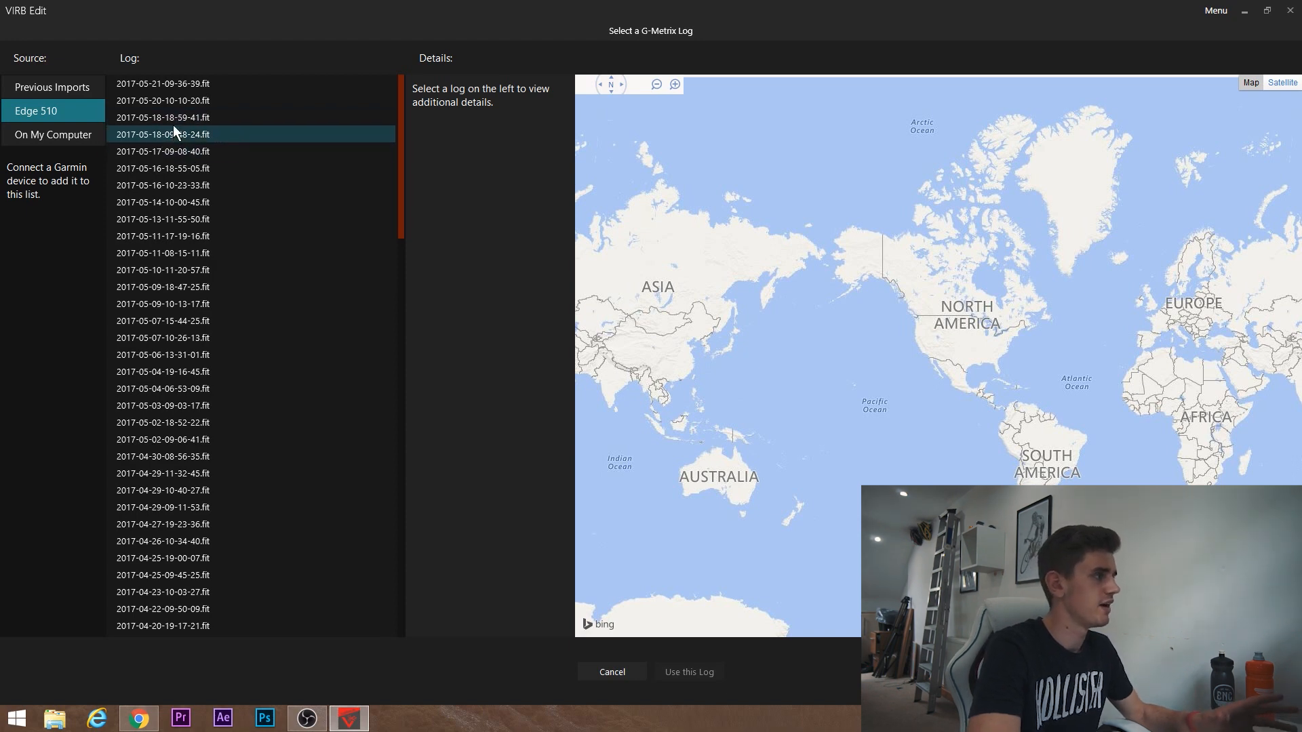
pyautogui.click(192, 117)
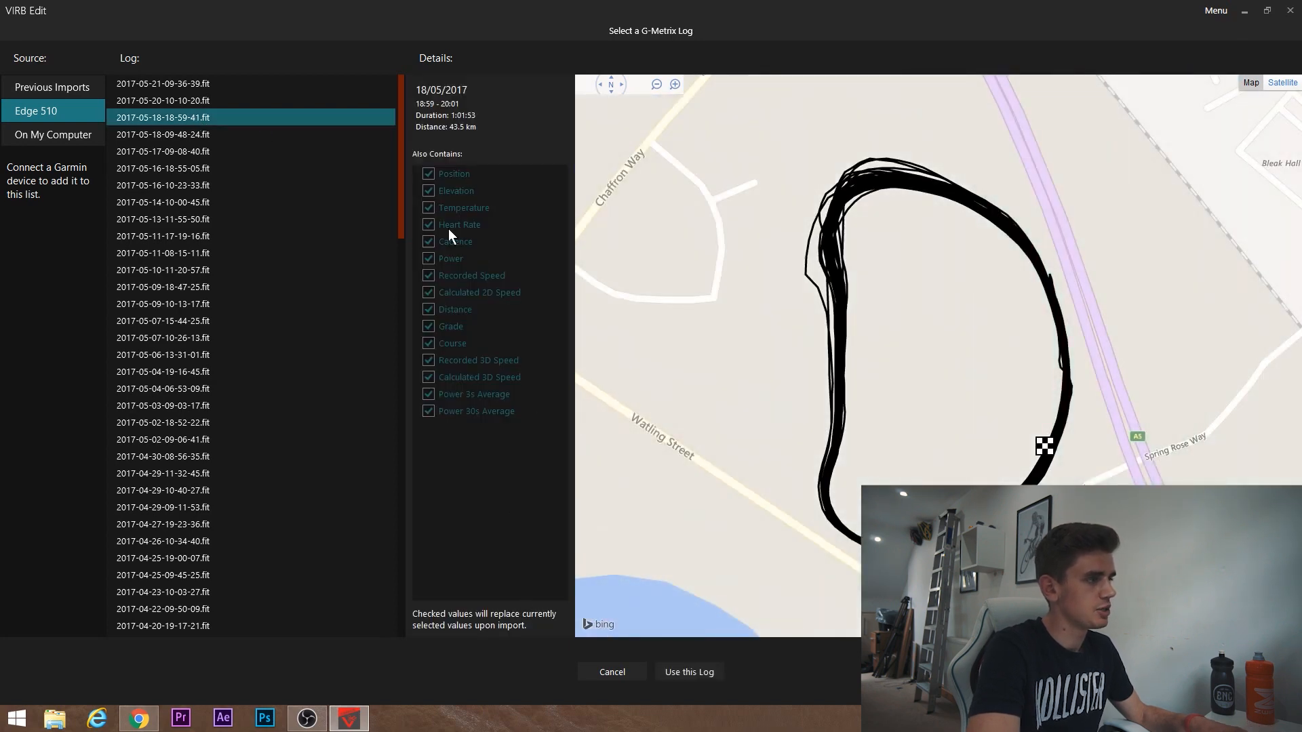
pyautogui.click(685, 672)
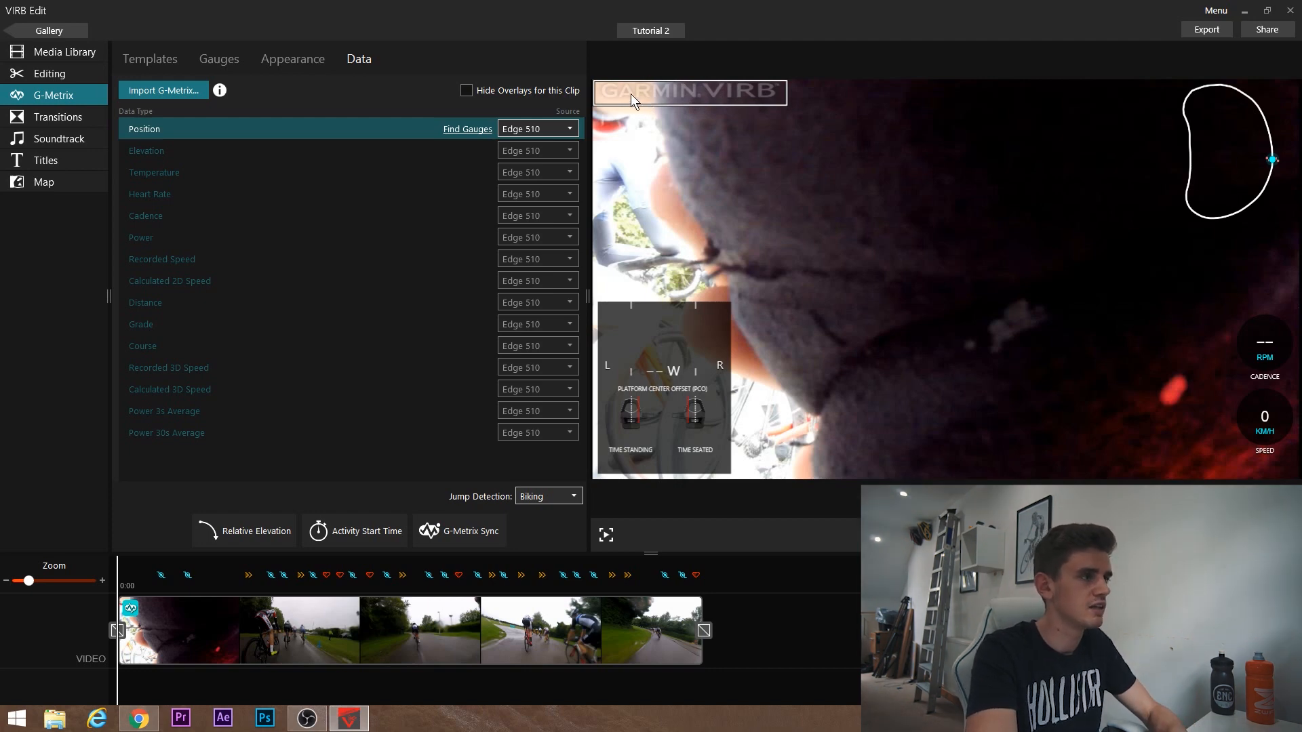
# Delete the Garmin VIRB logo, platform center offset, cadence and speed overlays, keeping only the track map on the video
pyautogui.press('Delete')
pyautogui.click(661, 313)
pyautogui.press('Delete')
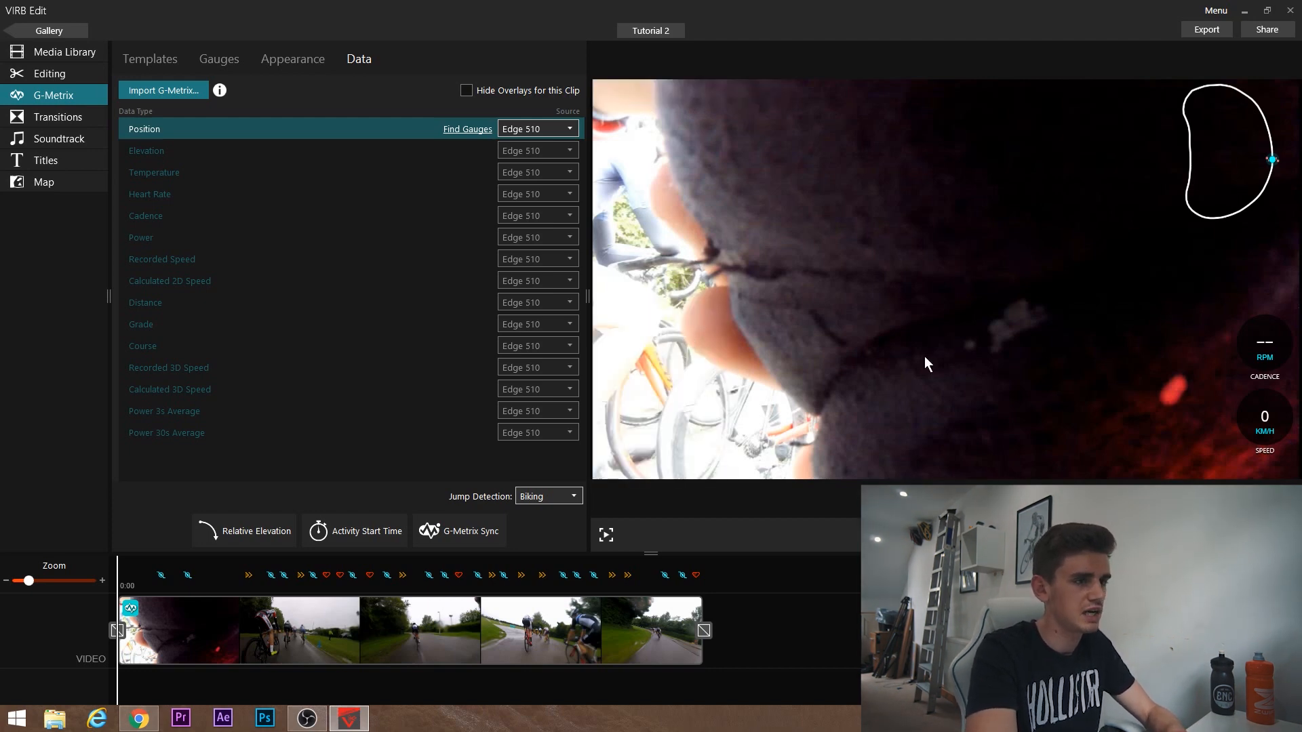
pyautogui.press('Delete')
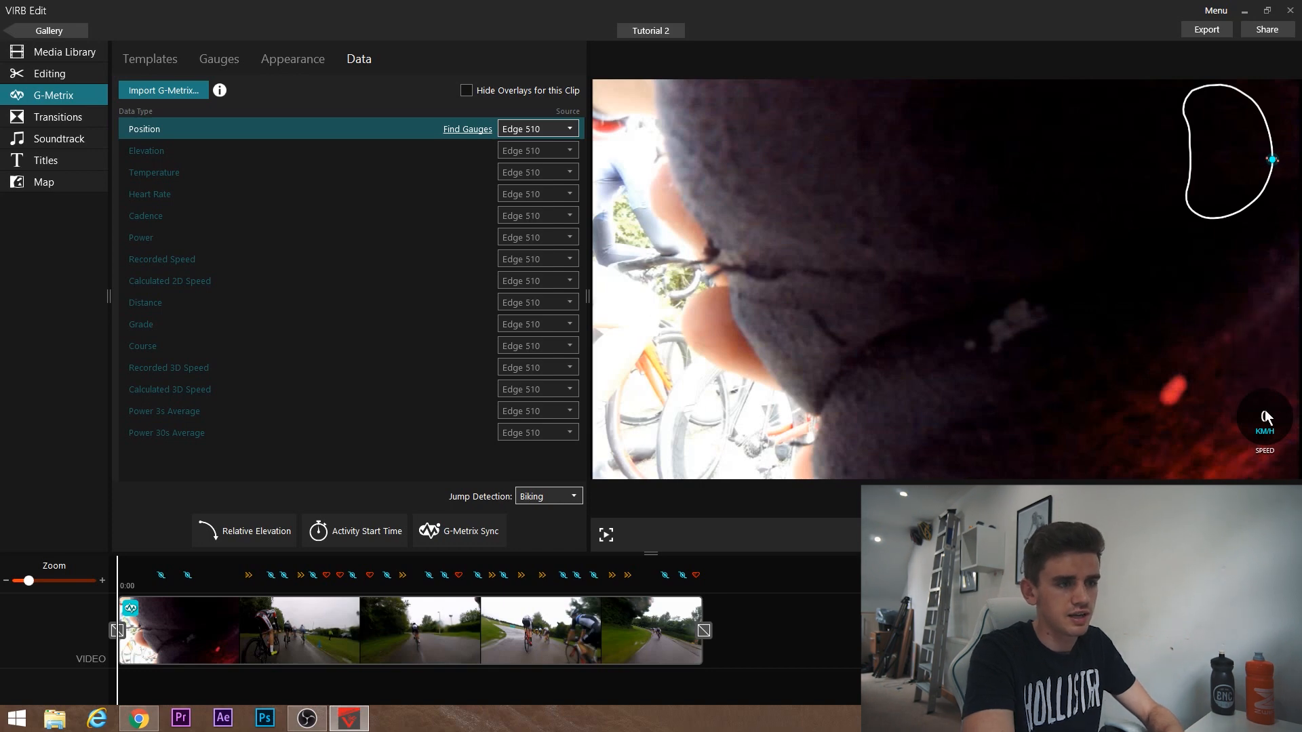
pyautogui.click(1265, 417)
pyautogui.press('Delete')
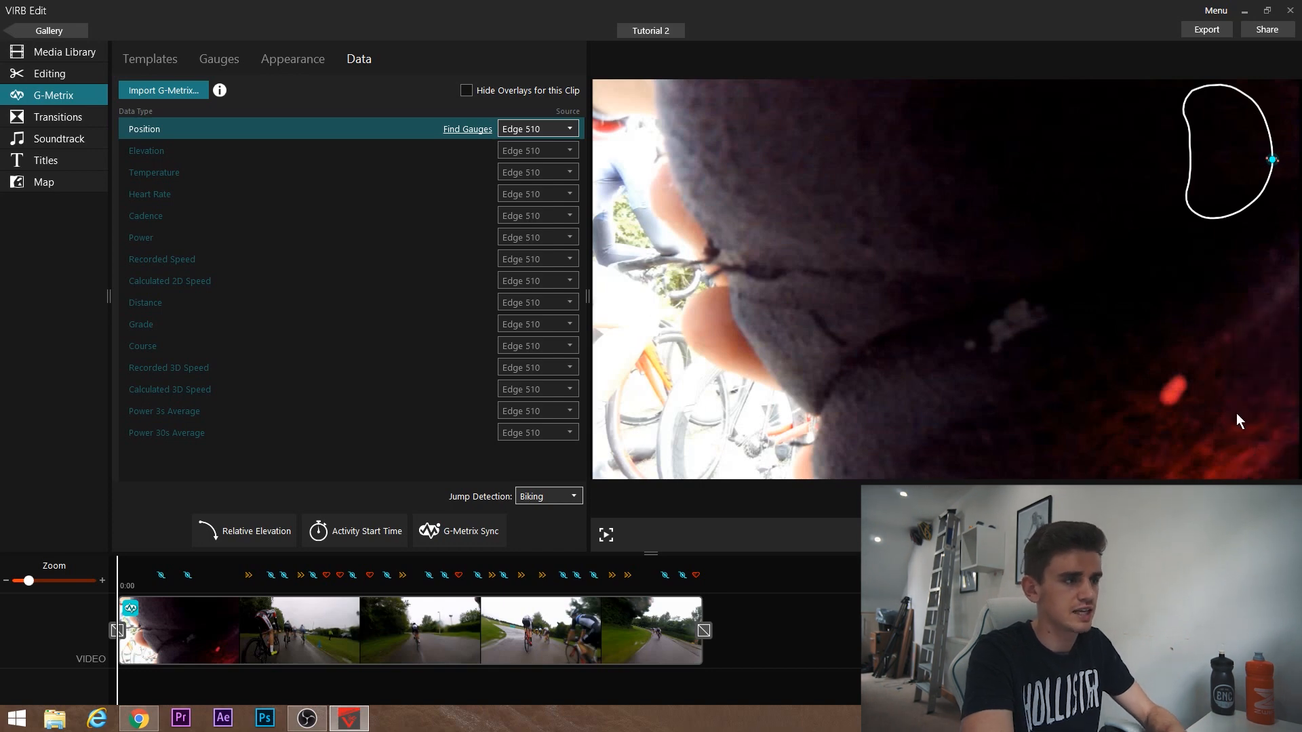
# Filter the gauges to Recorded Speed and place a round dial gauge in the lower-left corner of the video
pyautogui.click(149, 59)
pyautogui.scroll(-2, 318, 288)
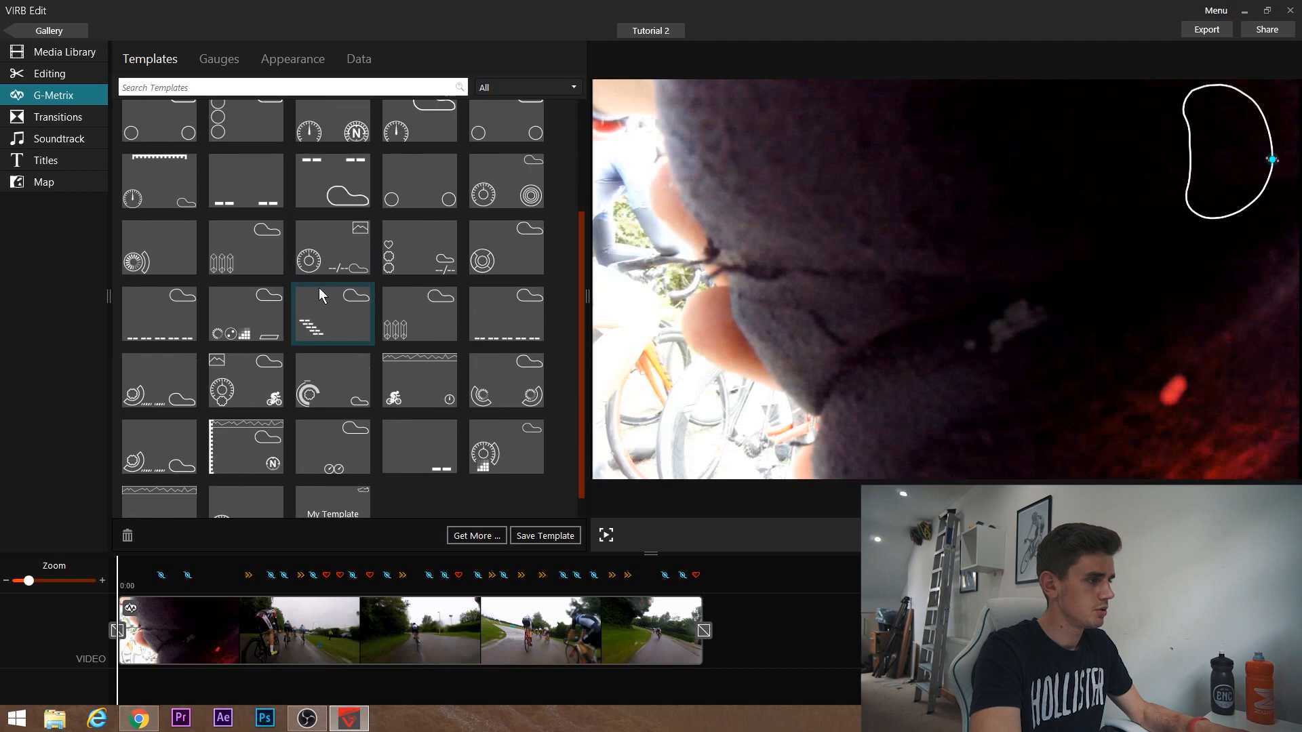
pyautogui.click(219, 59)
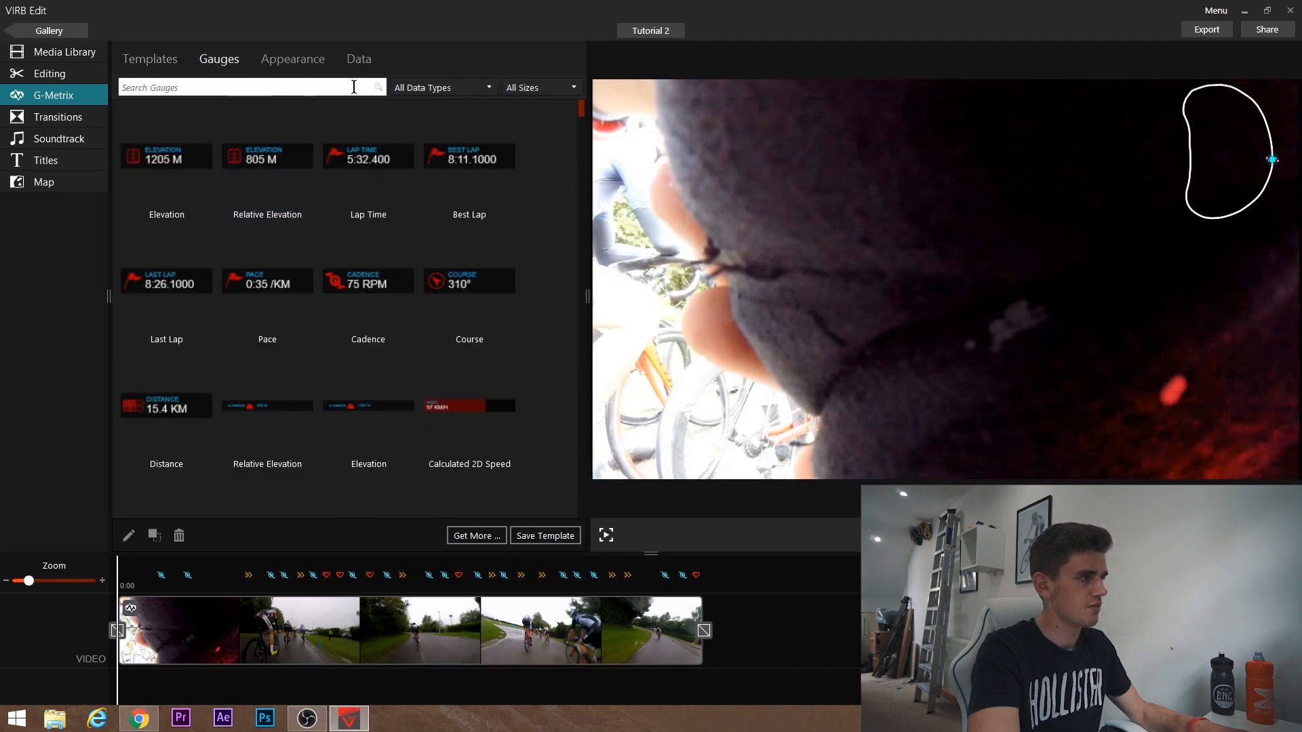
pyautogui.click(416, 87)
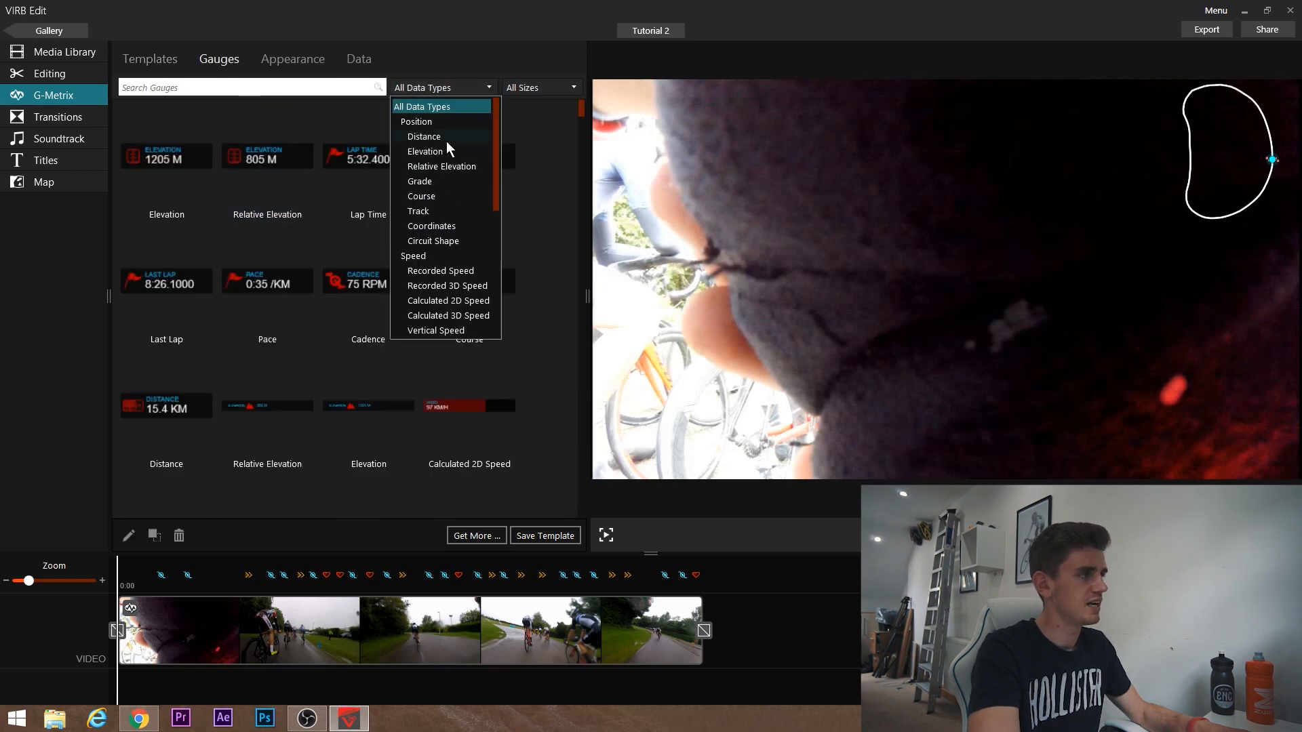
pyautogui.click(467, 271)
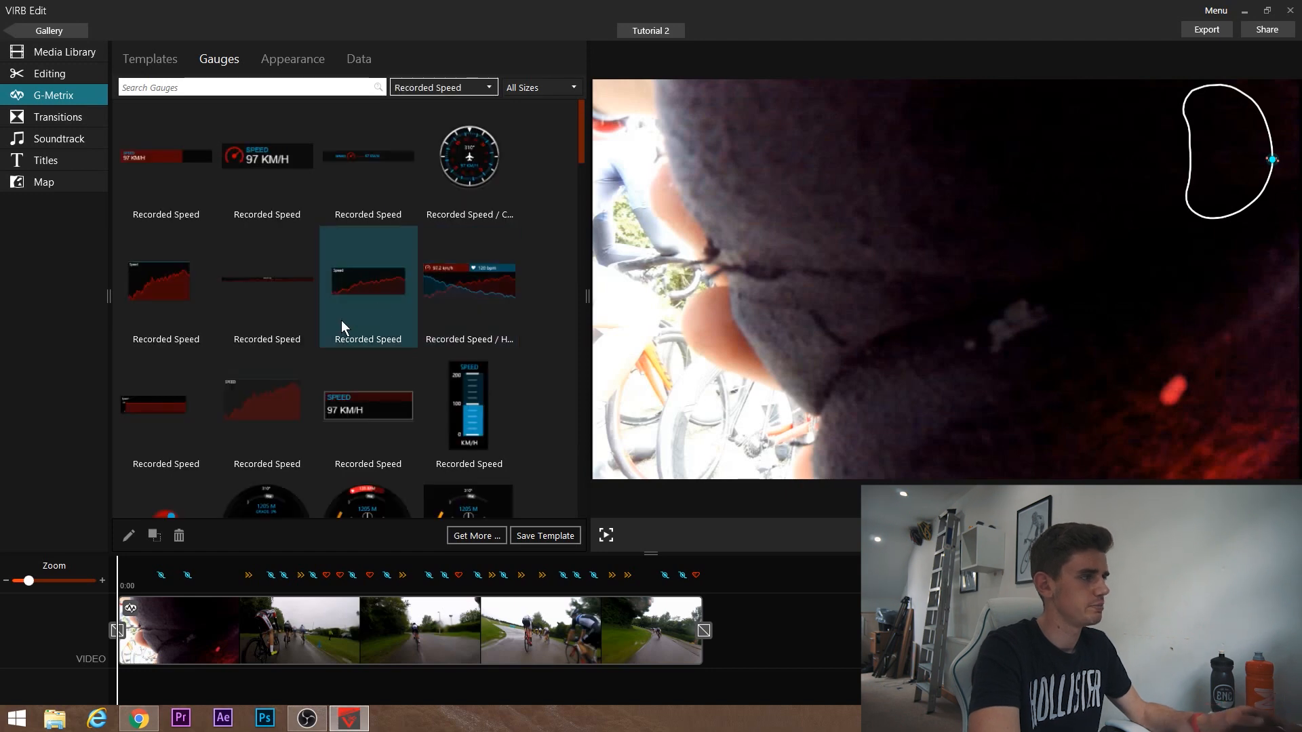
pyautogui.scroll(-5, 347, 328)
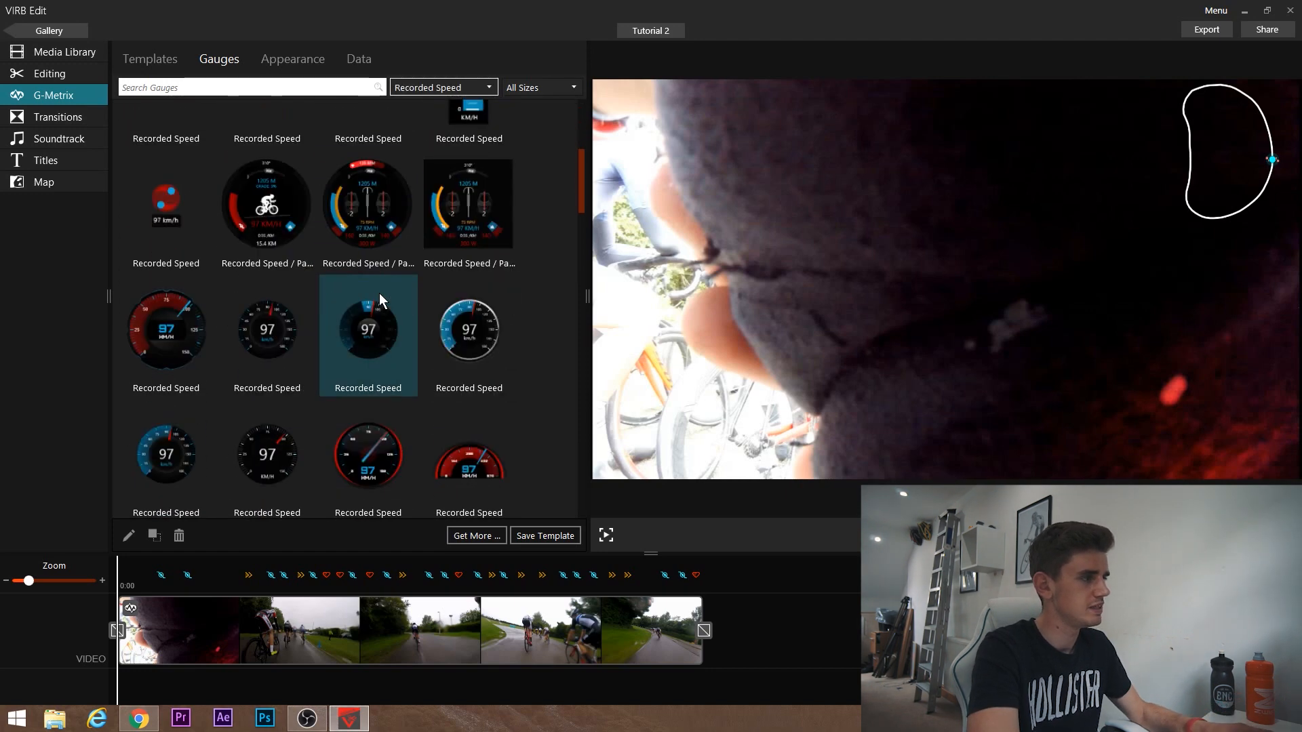
pyautogui.scroll(-5, 380, 298)
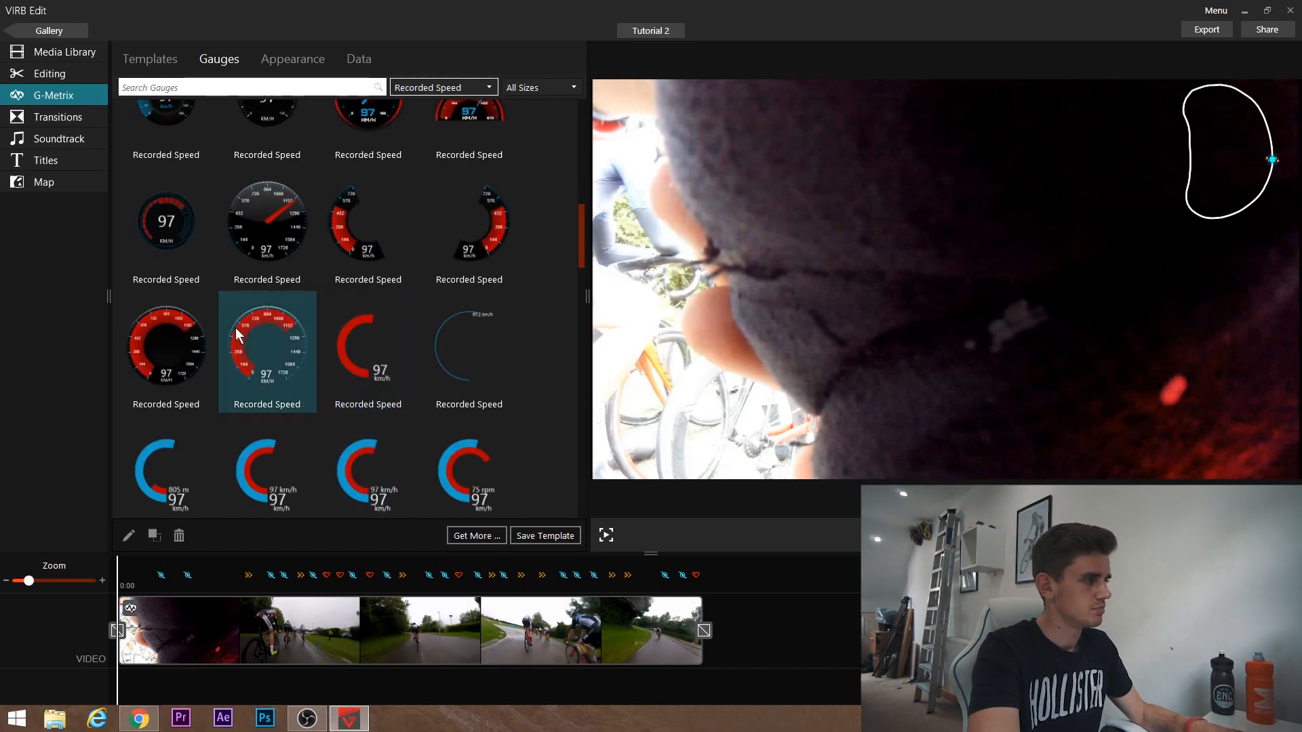
pyautogui.moveTo(177, 331); pyautogui.dragTo(672, 381)
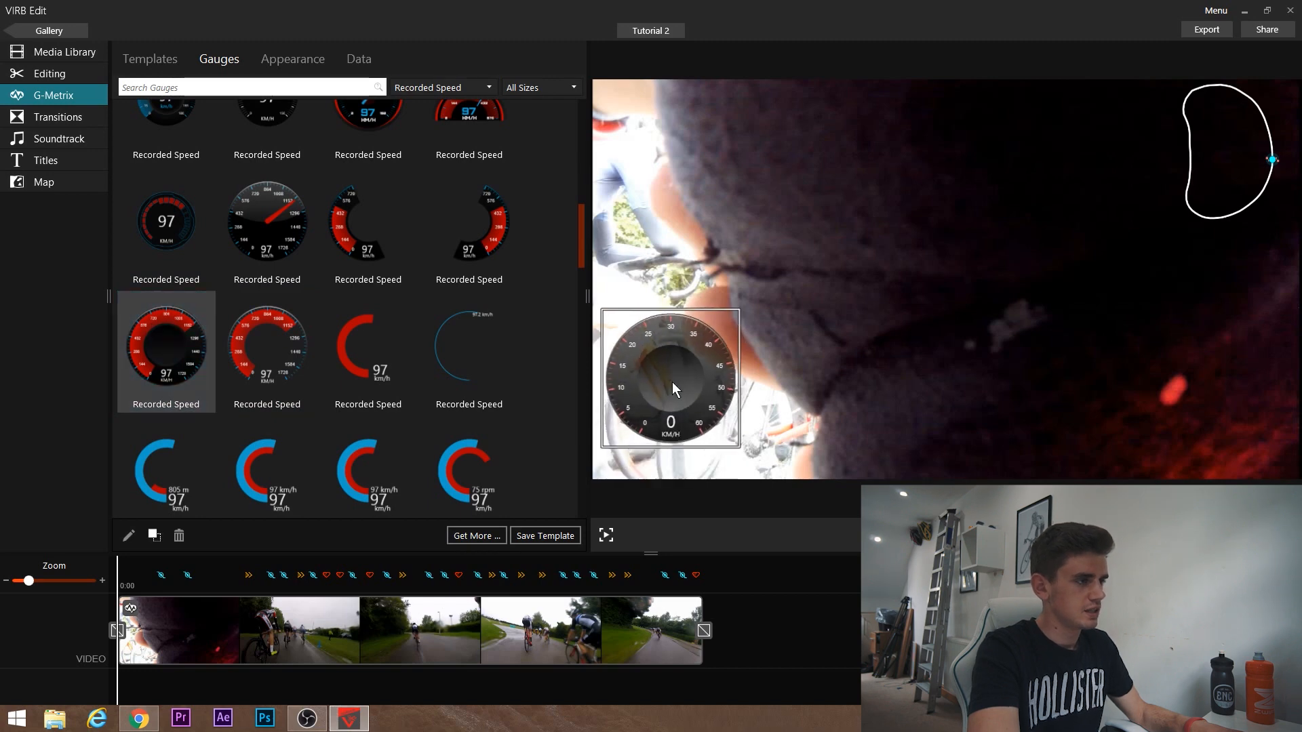
# Look through the available gauge data types and delete the round speed gauge from the video
pyautogui.click(440, 87)
pyautogui.scroll(2, 452, 245)
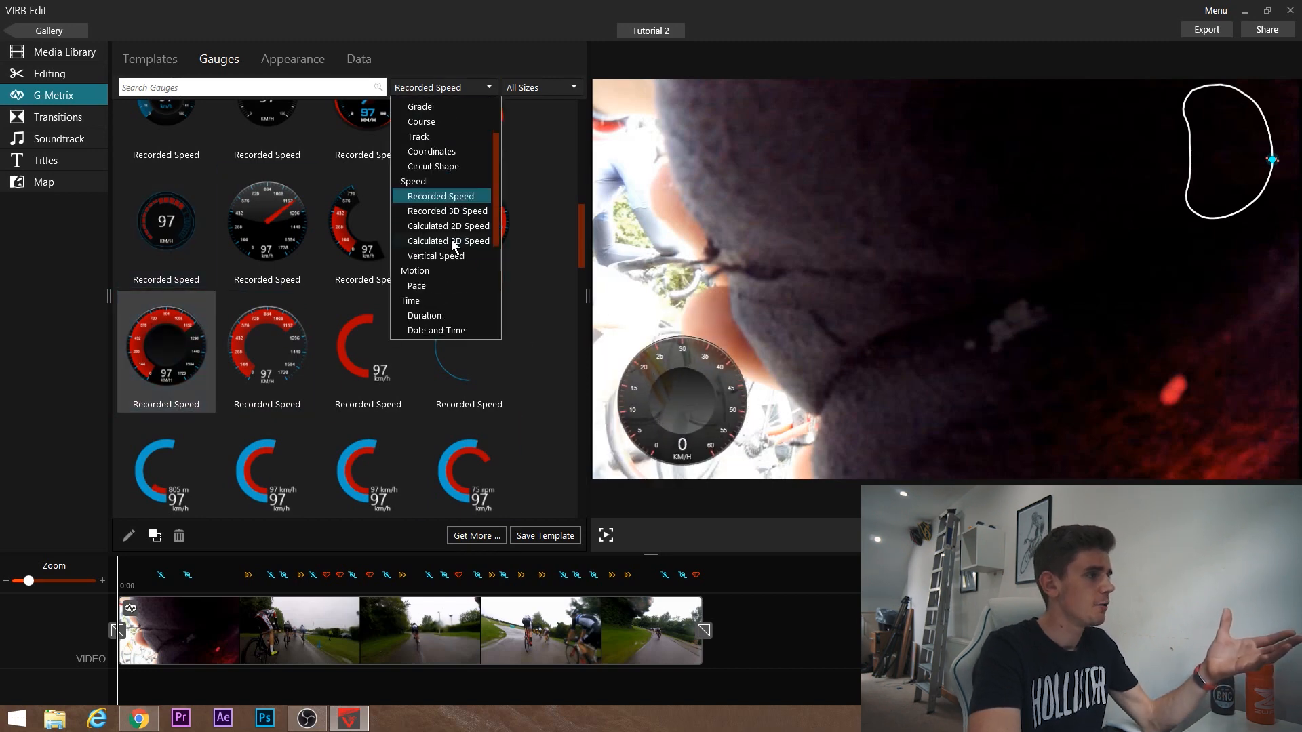
pyautogui.scroll(3, 444, 161)
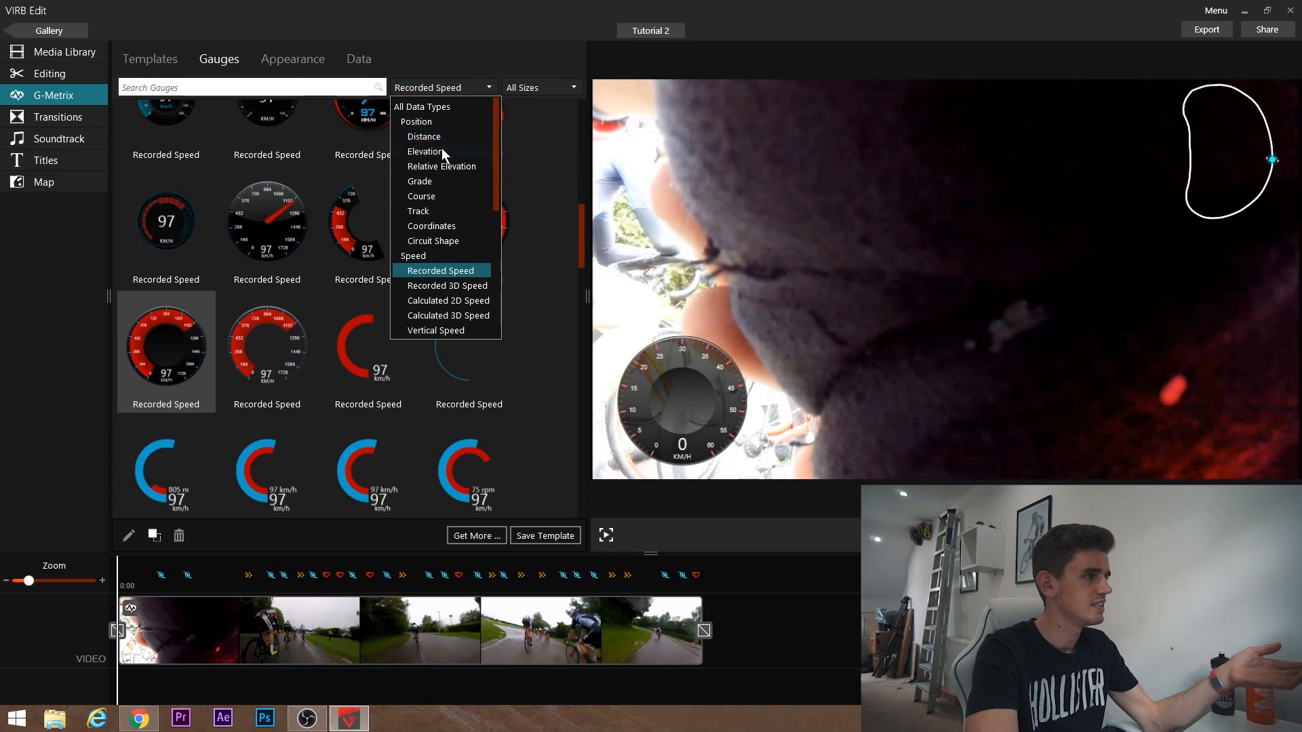
pyautogui.scroll(-4, 448, 171)
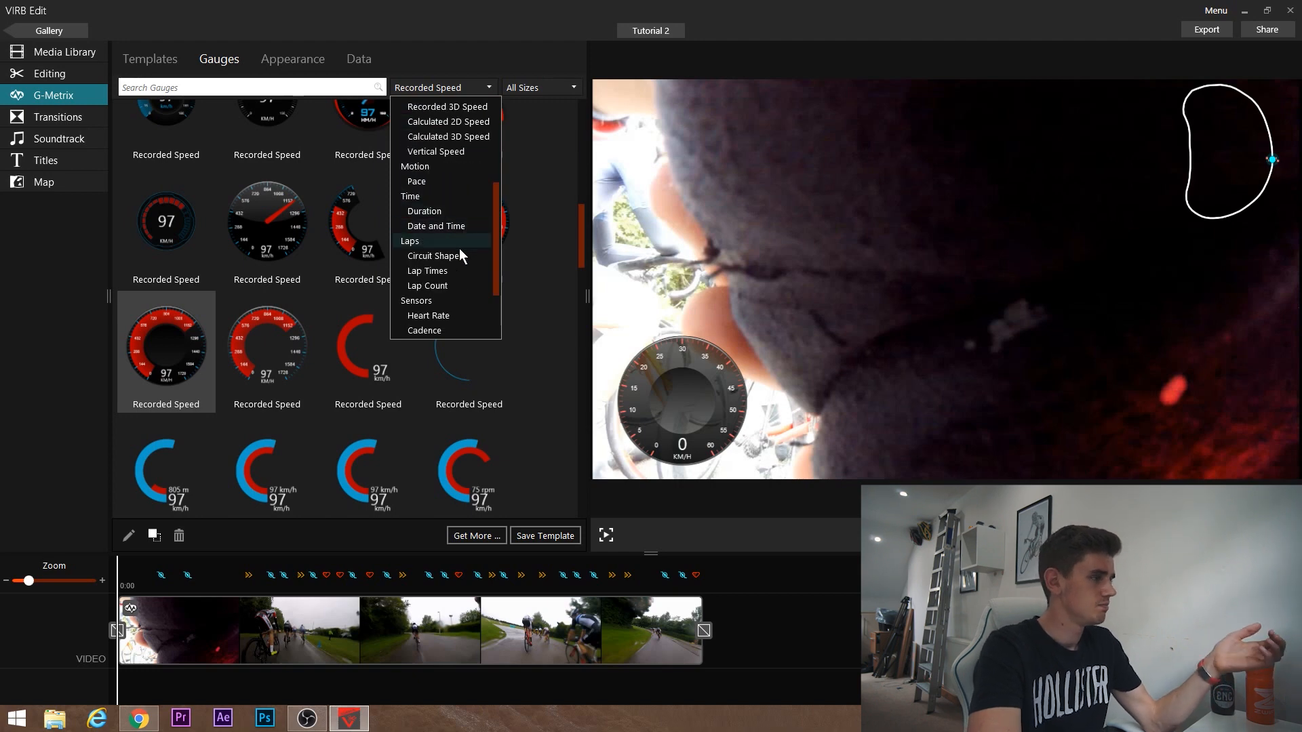
pyautogui.scroll(-1, 470, 284)
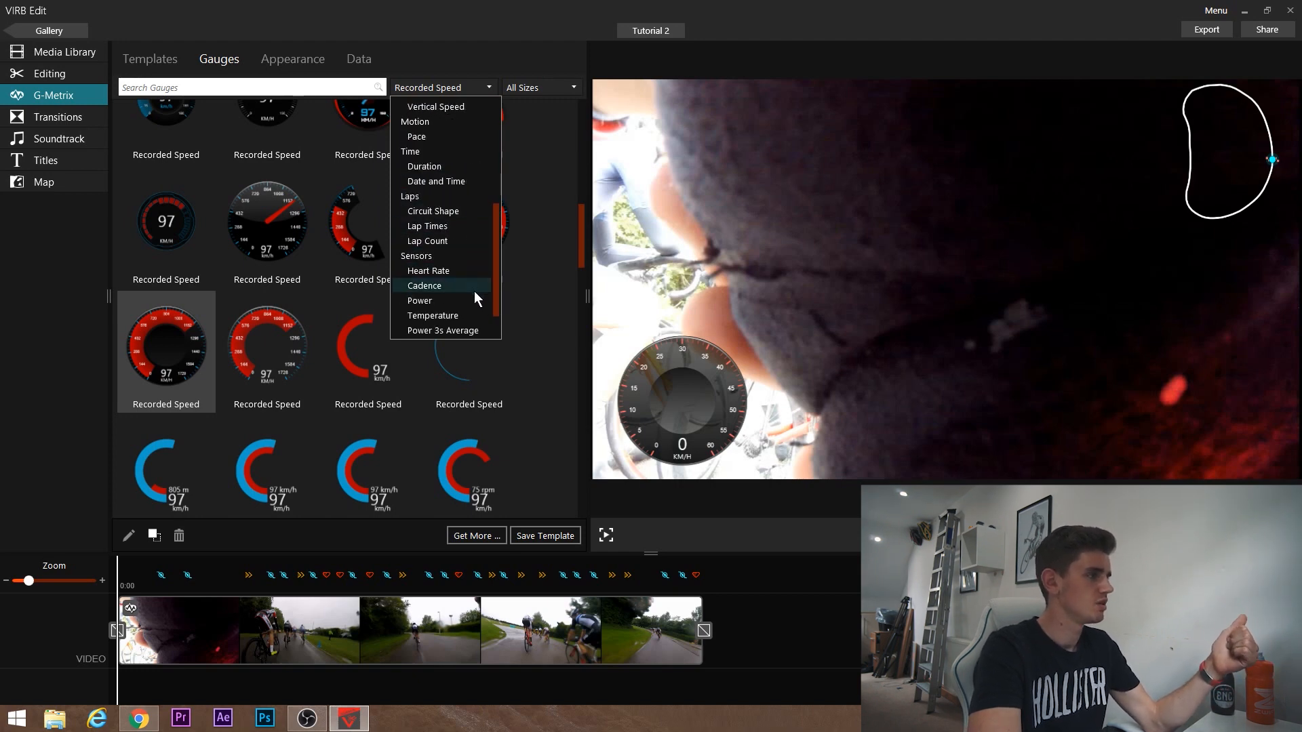
pyautogui.click(680, 389)
pyautogui.click(676, 409)
pyautogui.press('Delete')
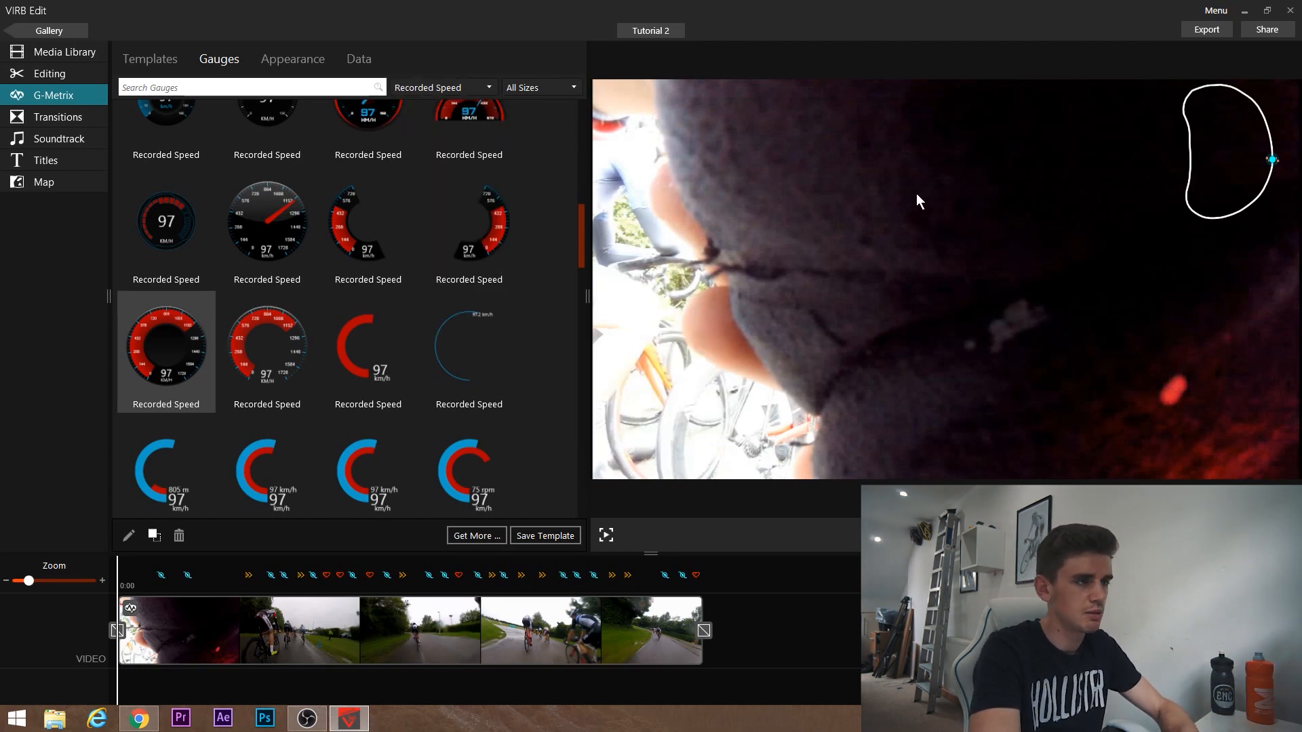
pyautogui.click(481, 383)
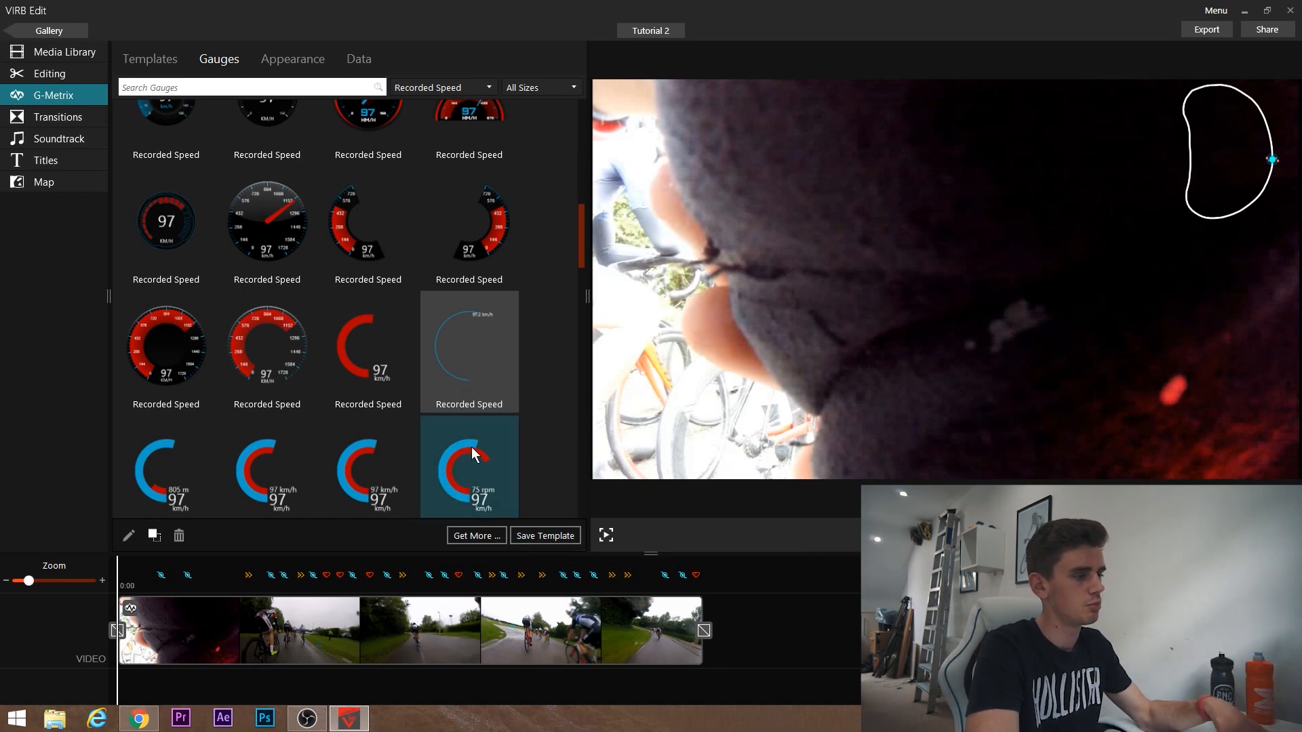
# Apply My Template, overriding the current overlays, and move the track map gauge fully into the upper-right corner of the frame
pyautogui.click(173, 59)
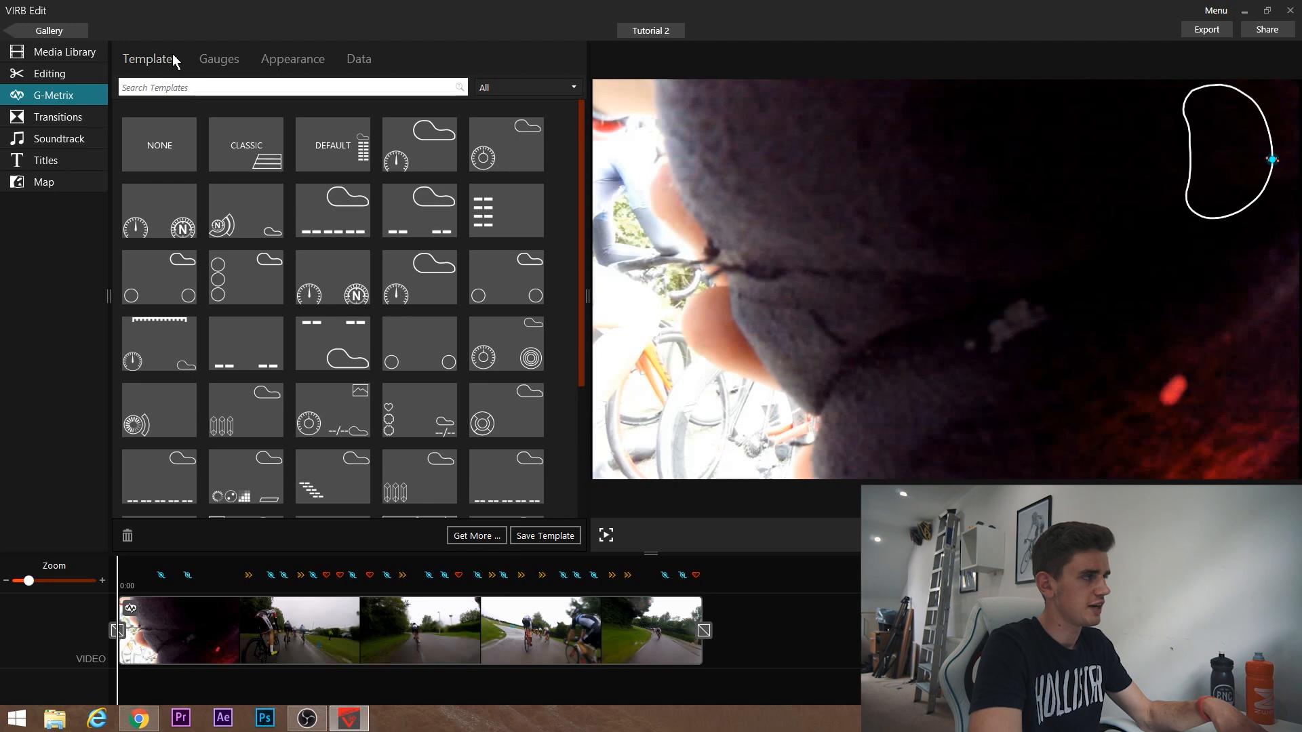
pyautogui.moveTo(580, 140); pyautogui.dragTo(521, 401)
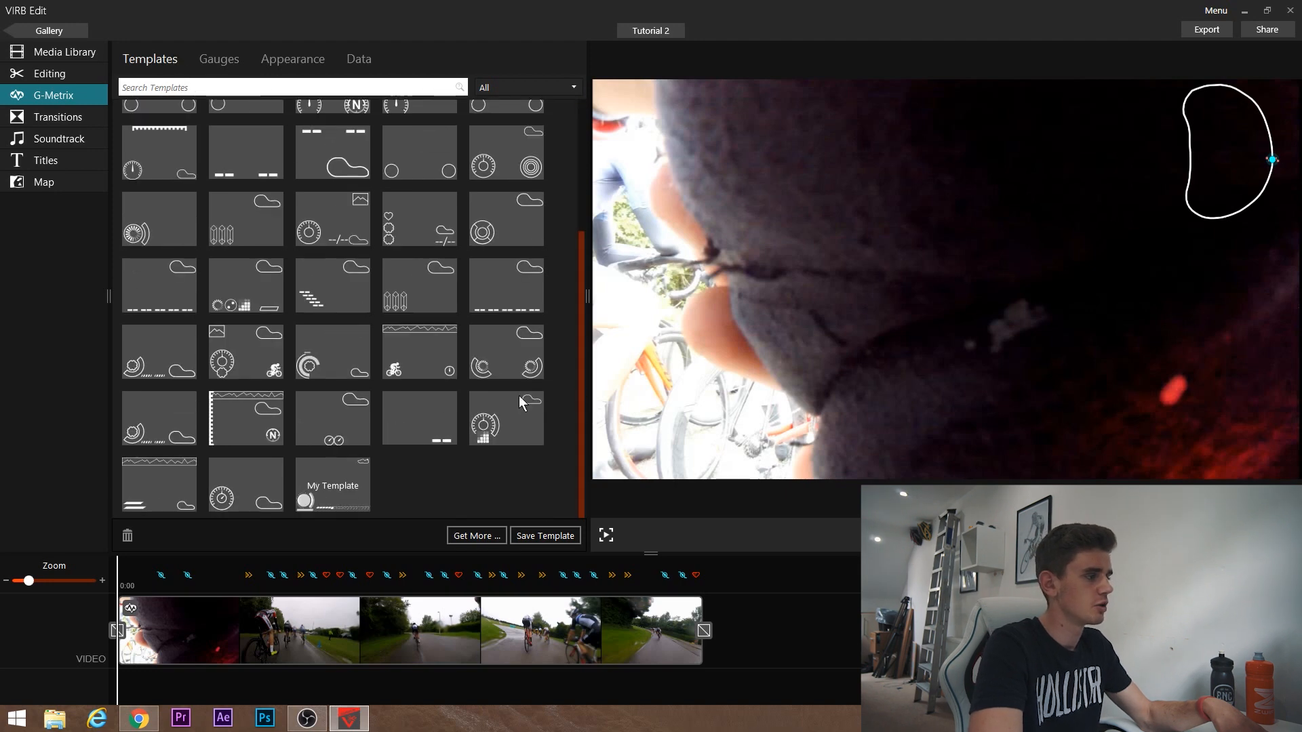
pyautogui.click(318, 487)
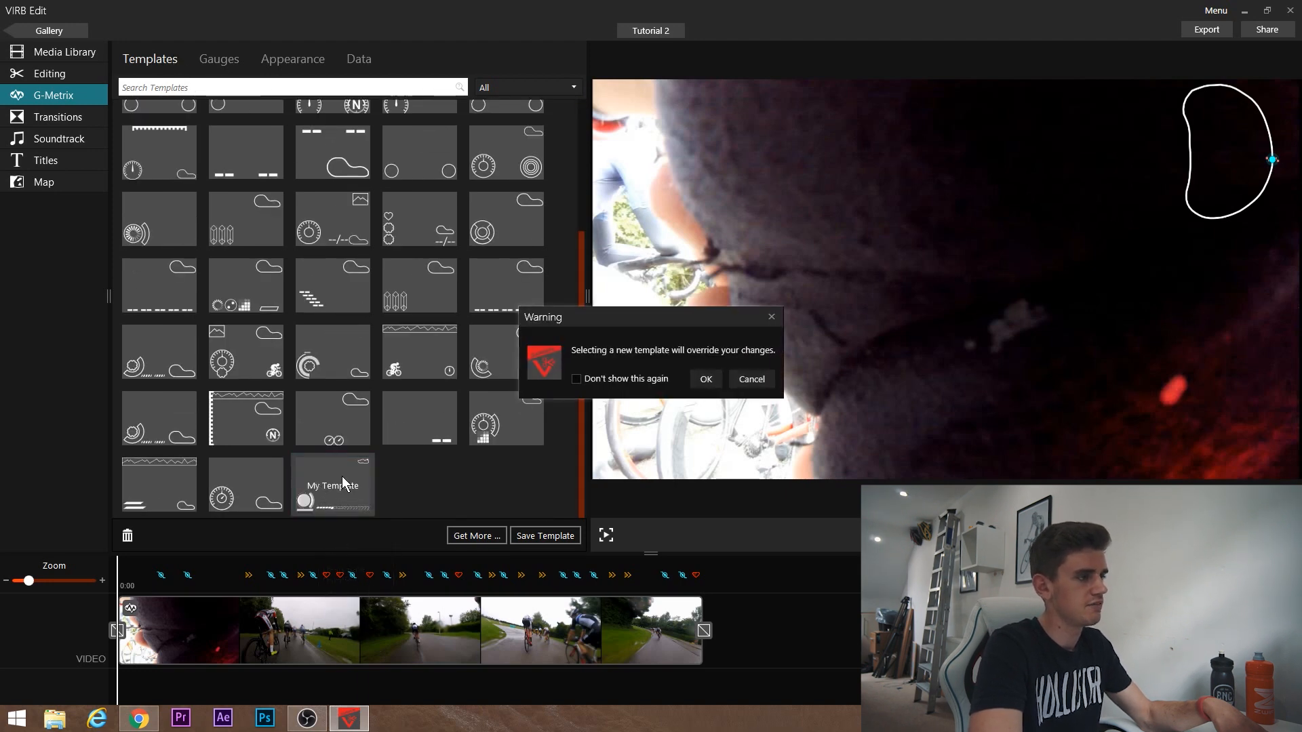
pyautogui.click(698, 378)
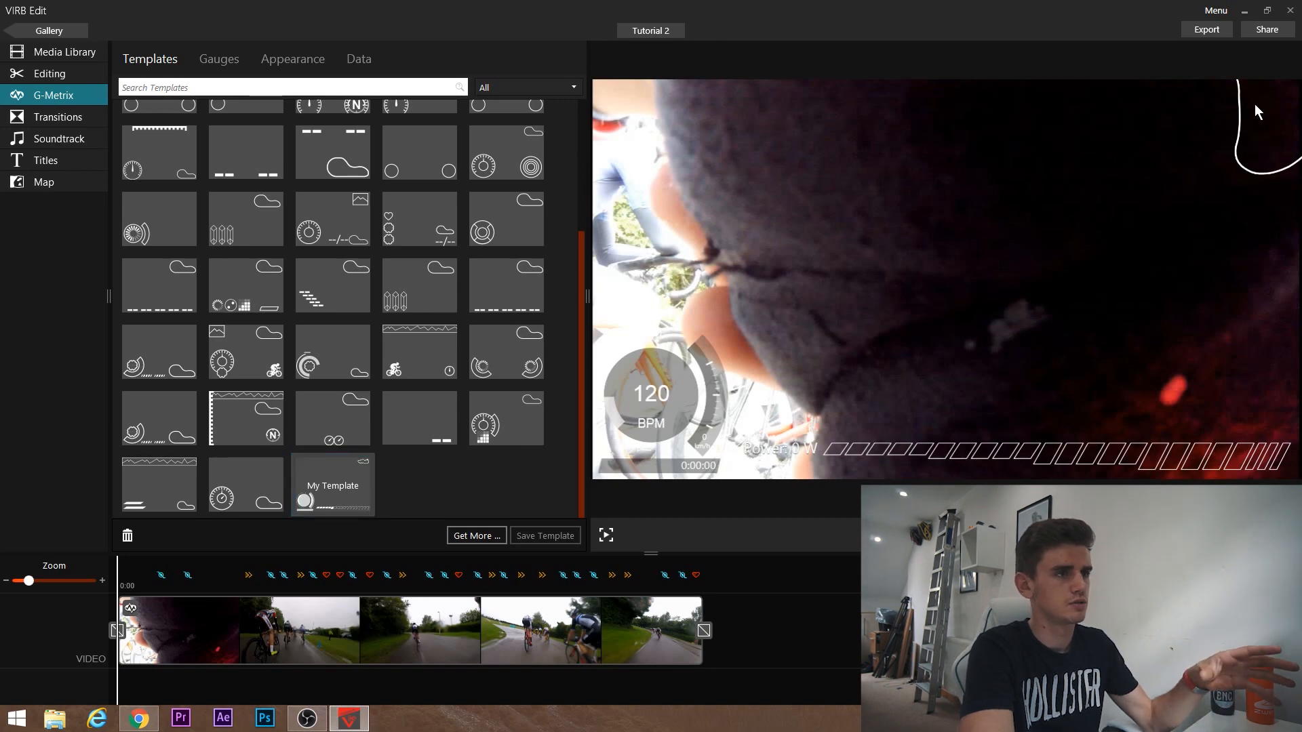
pyautogui.moveTo(1244, 108)
pyautogui.mouseDown()
pyautogui.moveTo(1226, 165)
pyautogui.moveTo(1202, 160)
pyautogui.mouseUp()
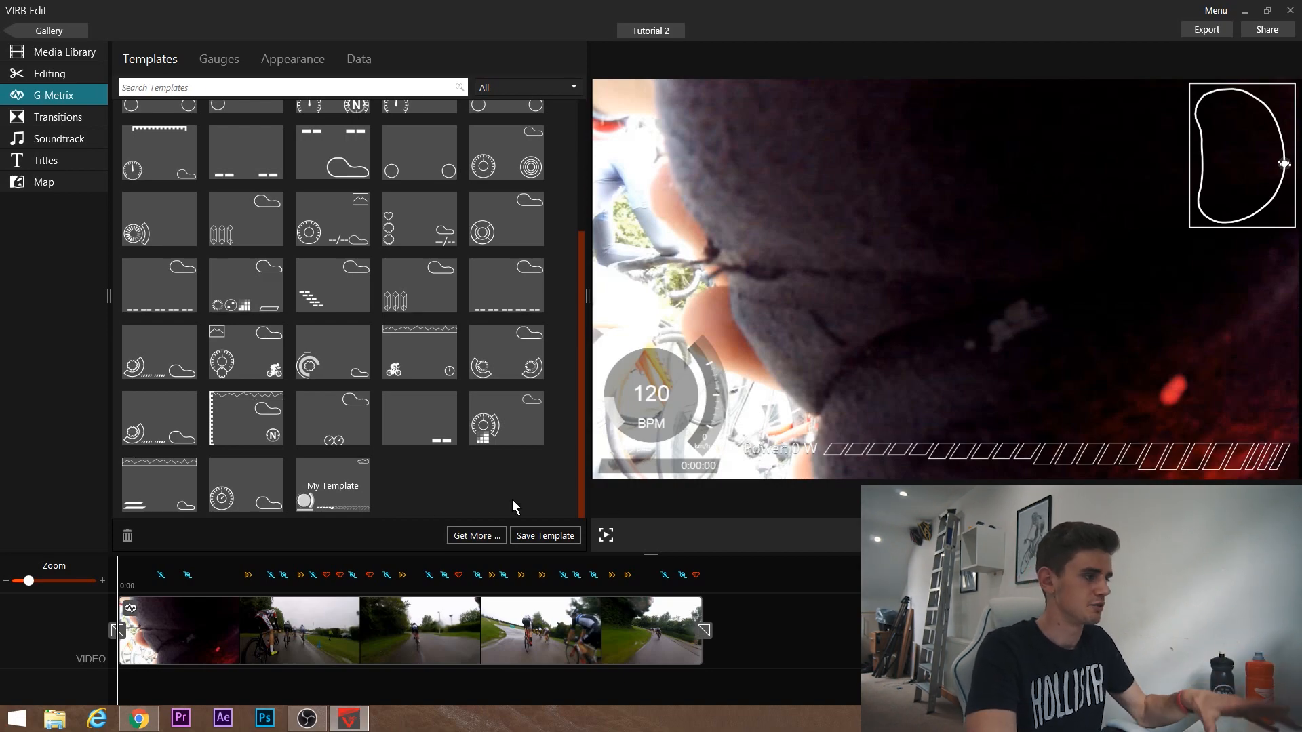
pyautogui.click(350, 566)
pyautogui.click(350, 566)
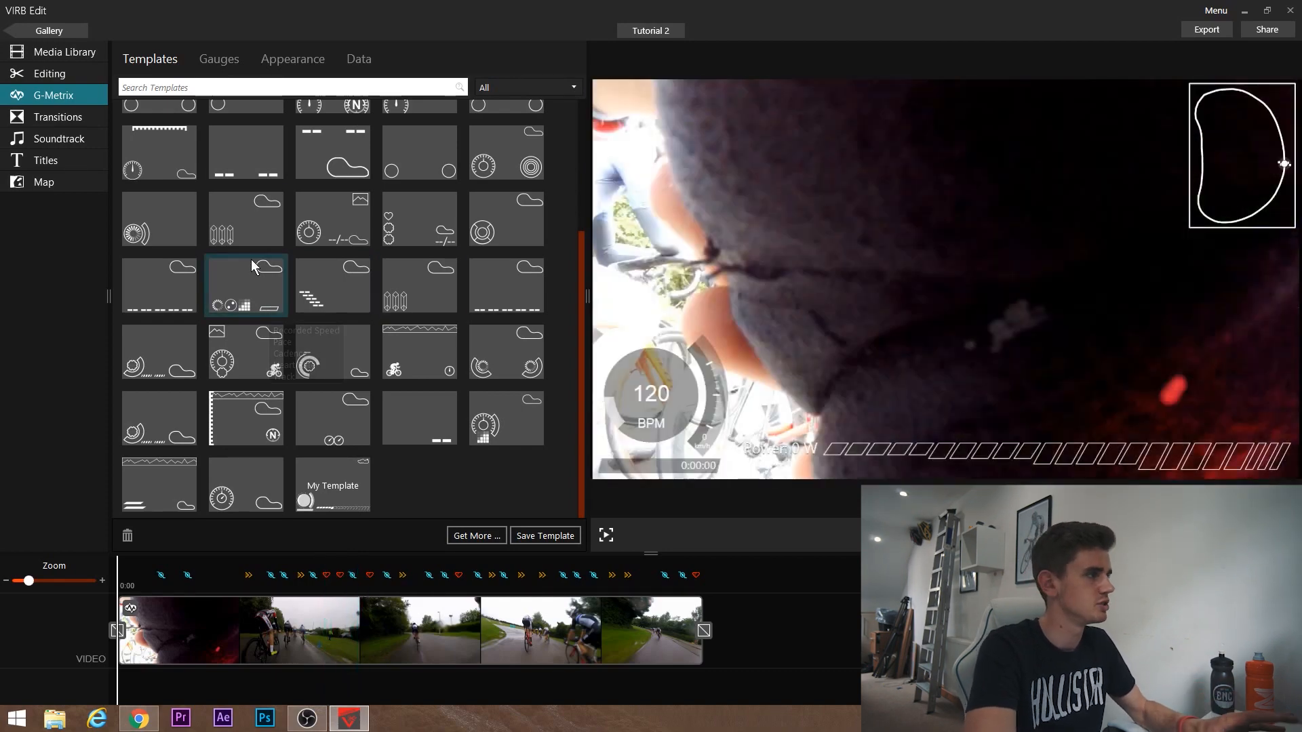
# Open G-Metrix Sync for the clip and scrub the GPS track to its end and back to the start
pyautogui.click(359, 59)
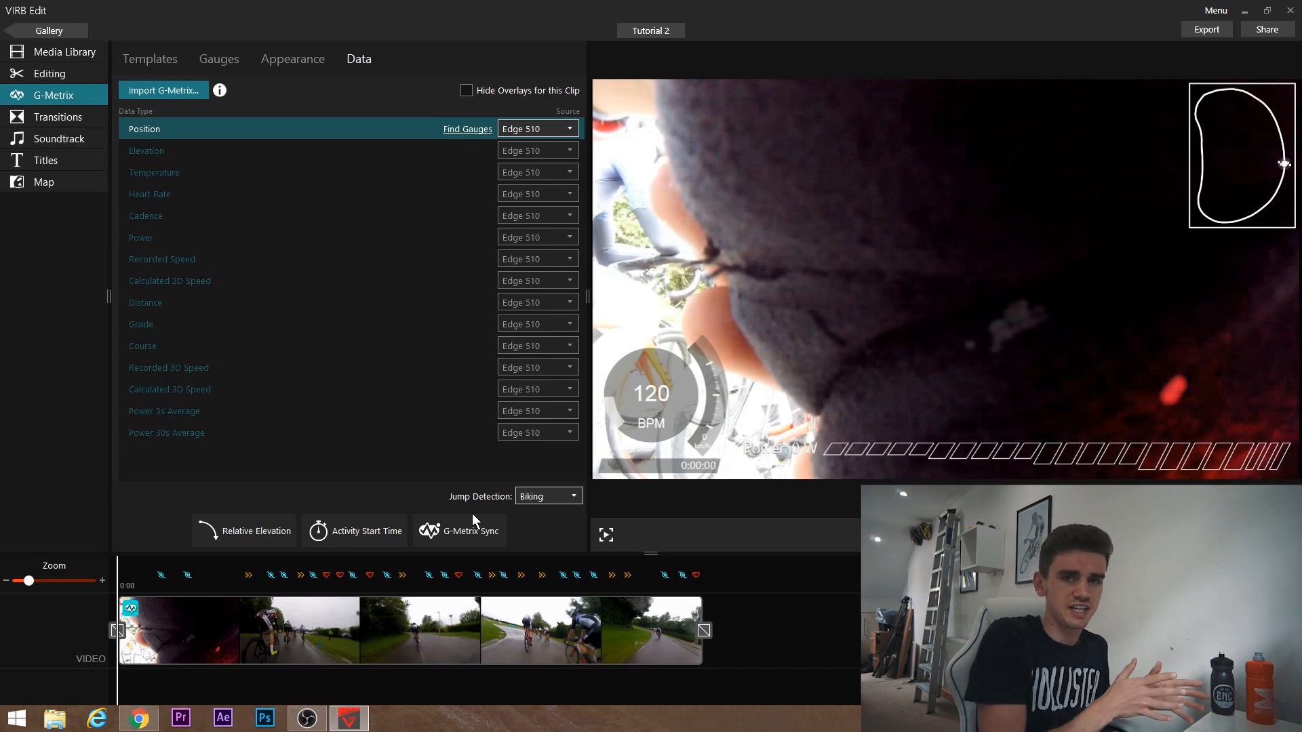
pyautogui.click(477, 534)
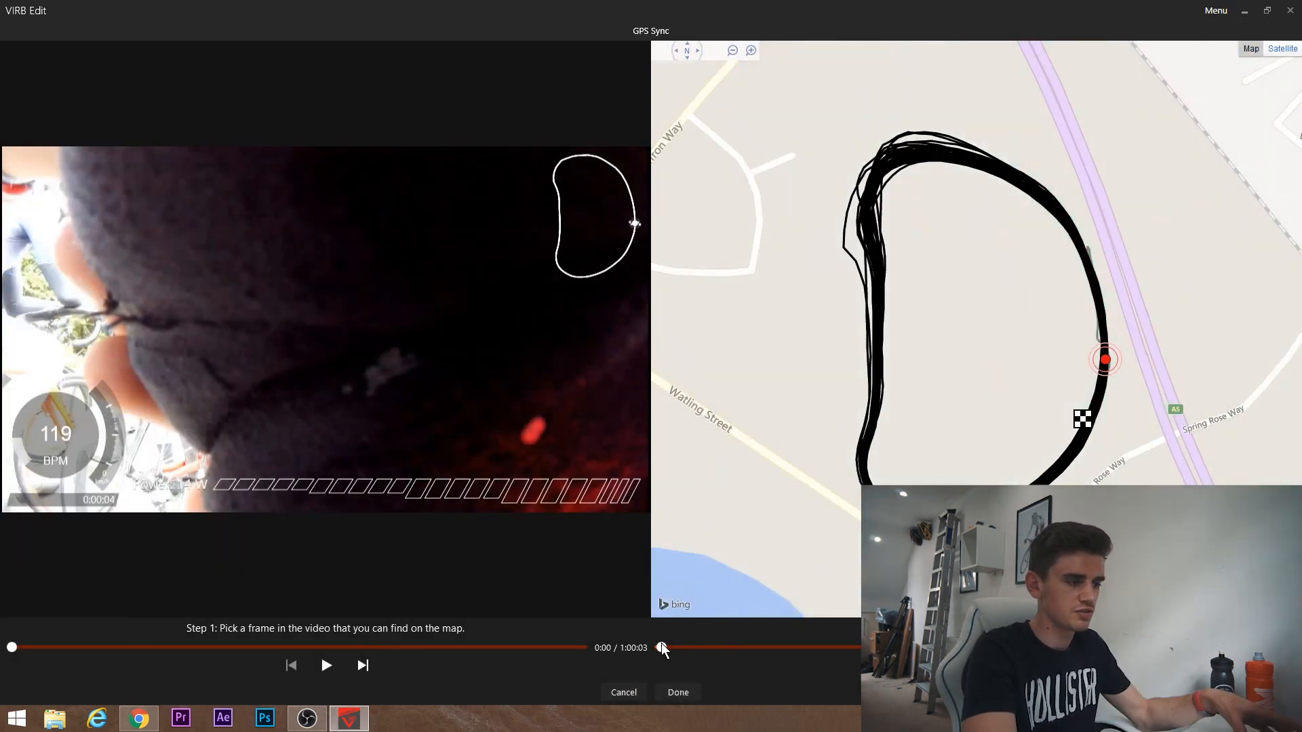
pyautogui.moveTo(659, 648); pyautogui.dragTo(1260, 648)
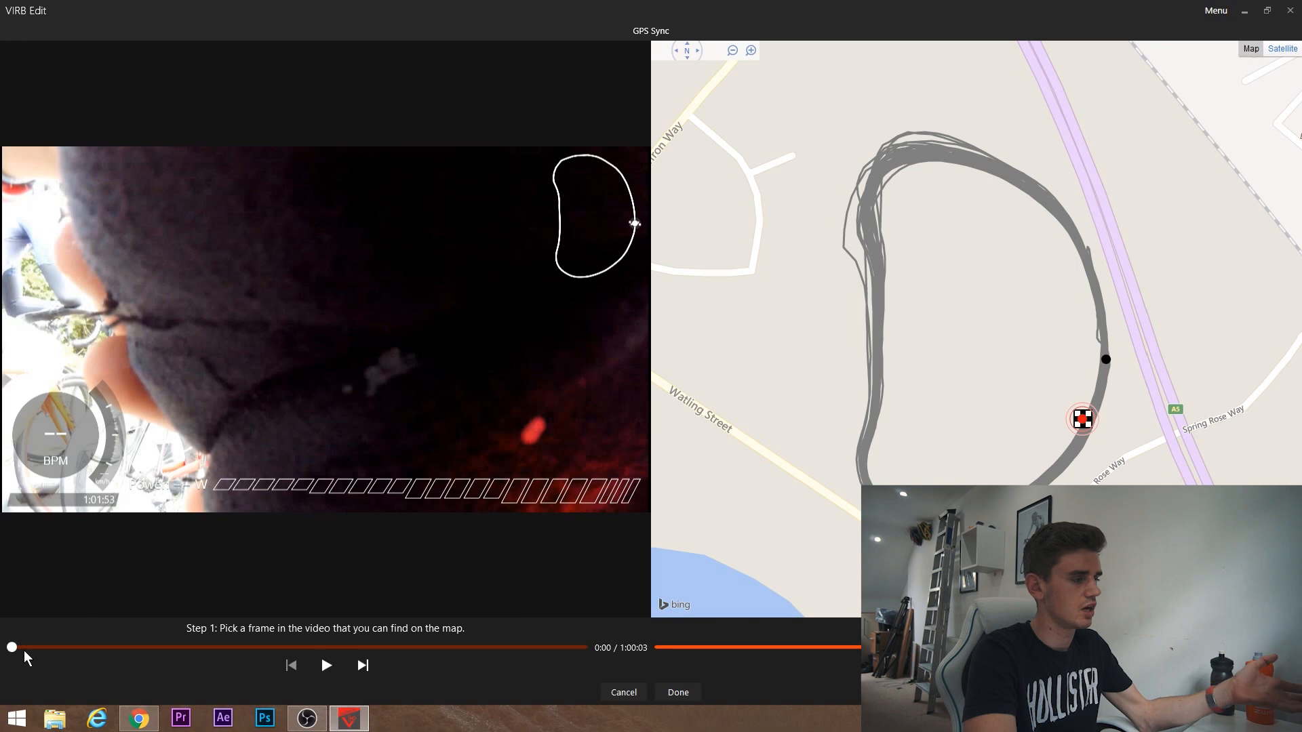
pyautogui.moveTo(1261, 648); pyautogui.dragTo(632, 666)
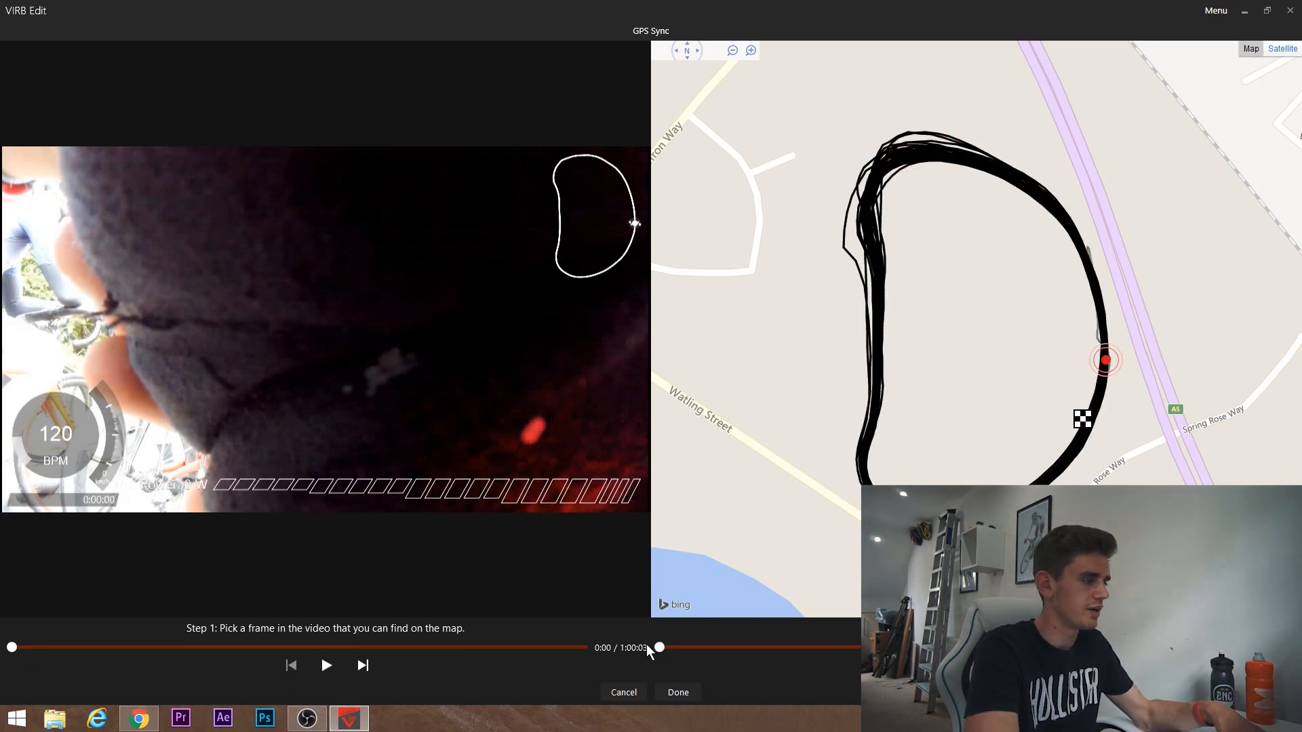
# Scrub the sync video to about 2:09, advancing frame by frame until just past the white line across the road
pyautogui.moveTo(11, 647); pyautogui.dragTo(30, 651)
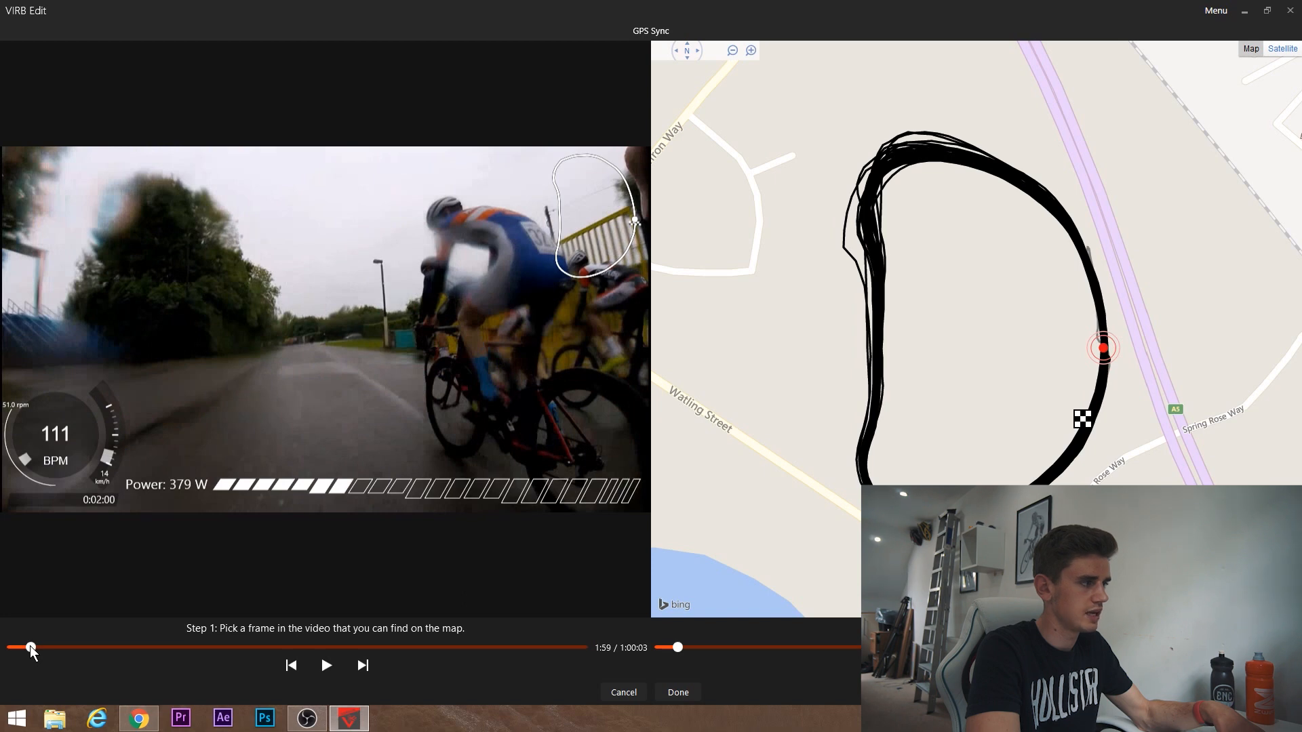
pyautogui.moveTo(32, 648); pyautogui.dragTo(32, 648)
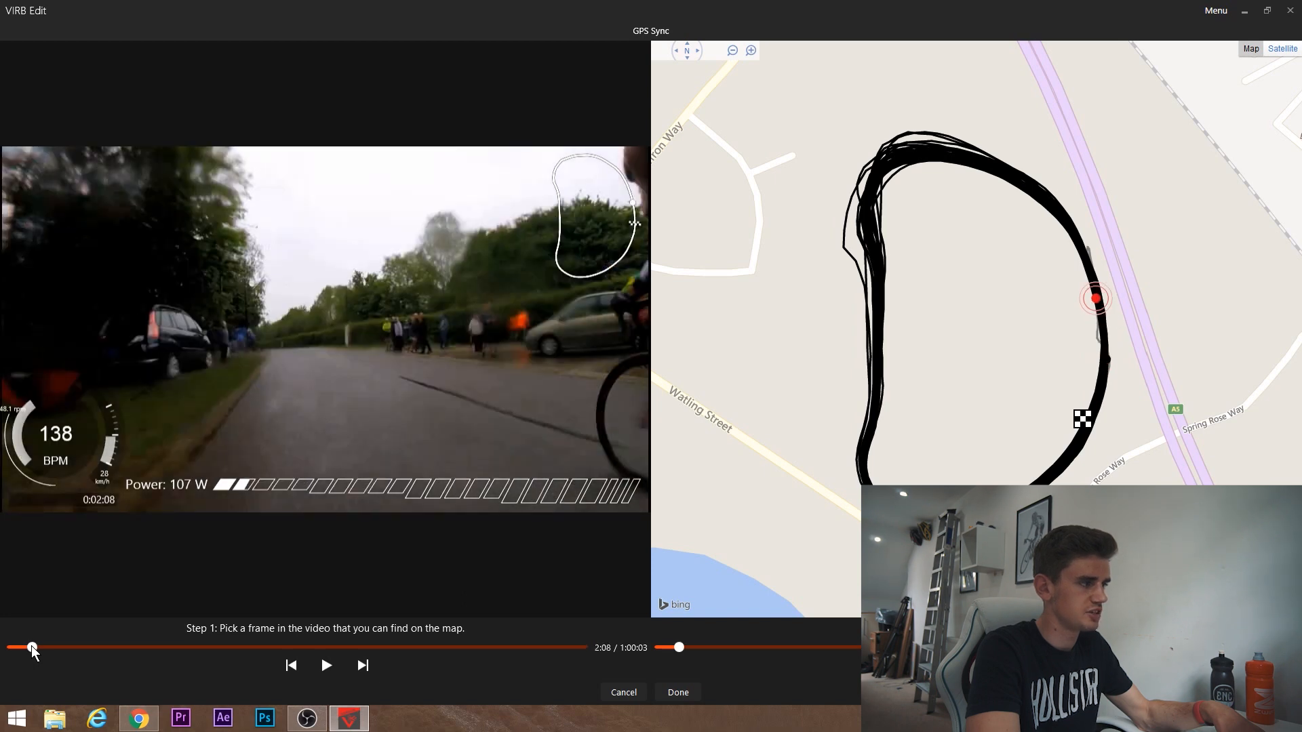
pyautogui.click(363, 665)
pyautogui.click(363, 666)
pyautogui.click(363, 666)
pyautogui.click(363, 666)
pyautogui.click(363, 665)
pyautogui.click(359, 667)
pyautogui.click(359, 668)
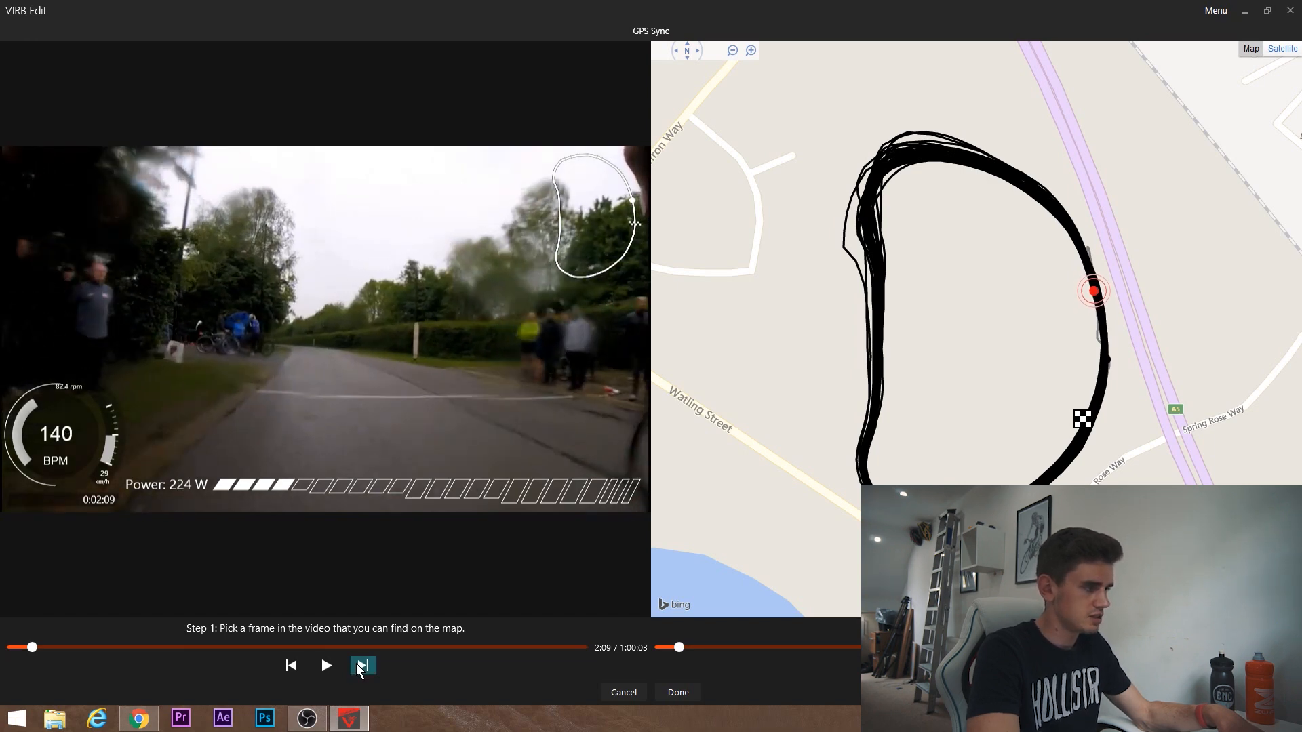
pyautogui.click(359, 668)
pyautogui.click(359, 667)
pyautogui.click(359, 667)
pyautogui.click(358, 666)
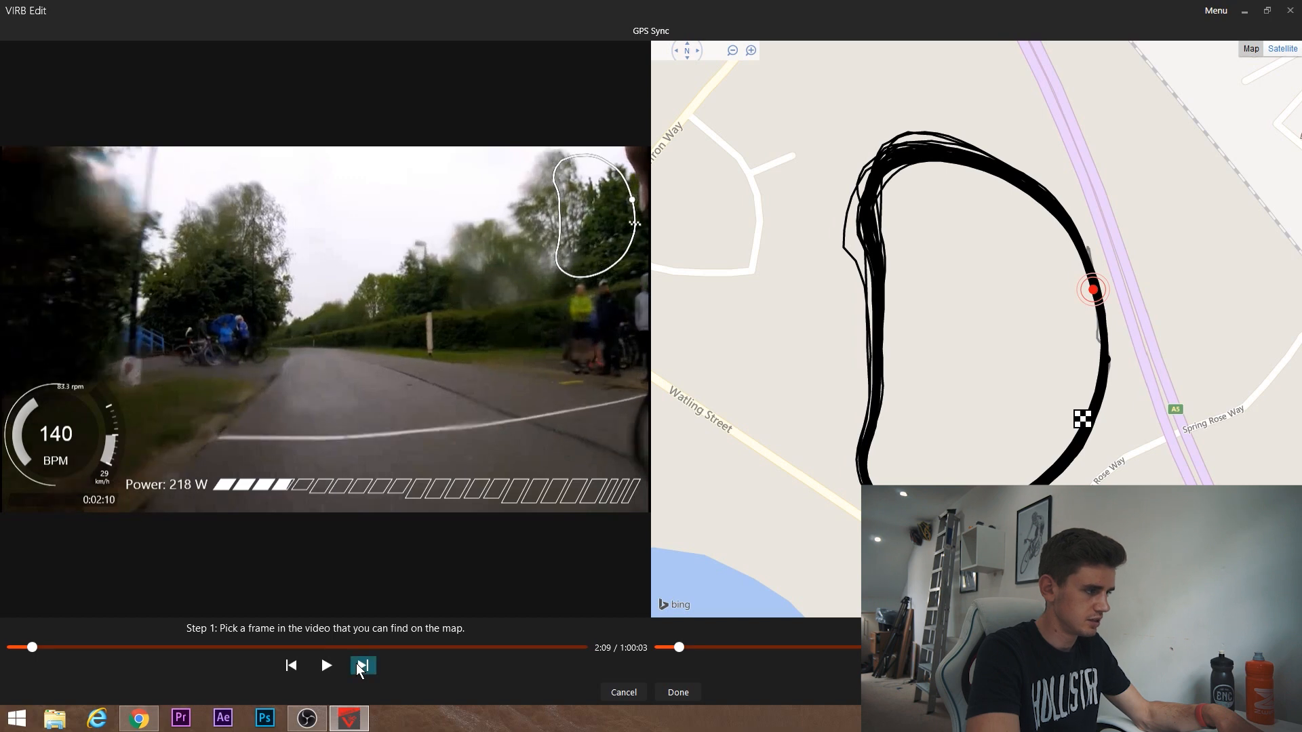
pyautogui.click(358, 667)
pyautogui.click(356, 667)
pyautogui.click(354, 667)
pyautogui.click(354, 667)
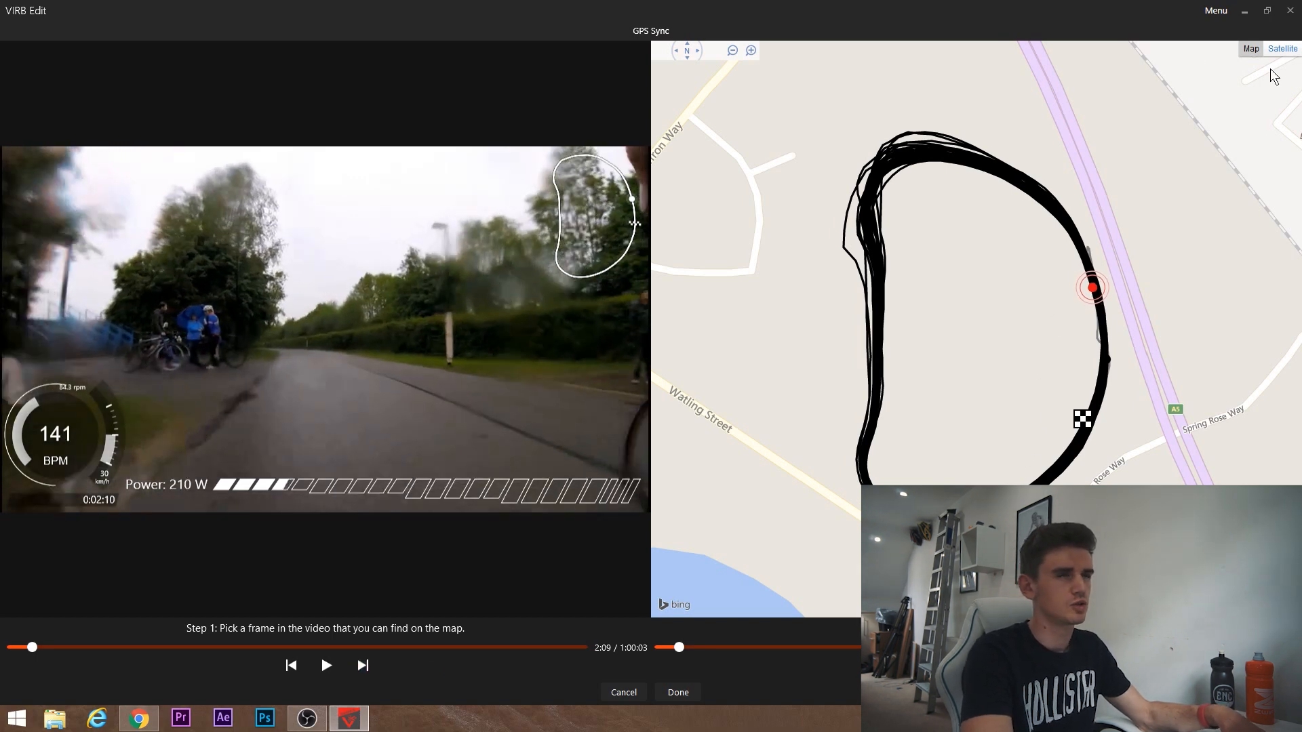
# Switch the sync map to satellite imagery, match the GPS position to the video frame at 2:10, and accept the sync
pyautogui.click(1281, 49)
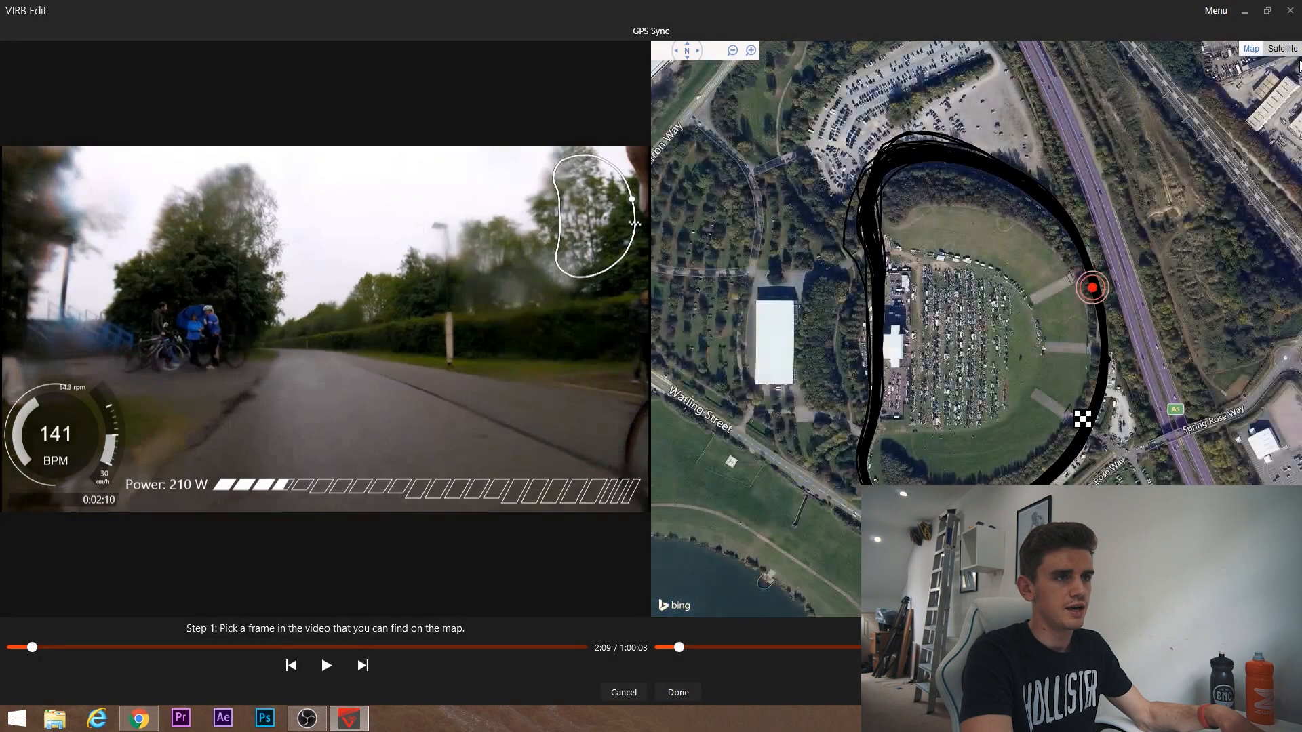
pyautogui.scroll(4, 1086, 297)
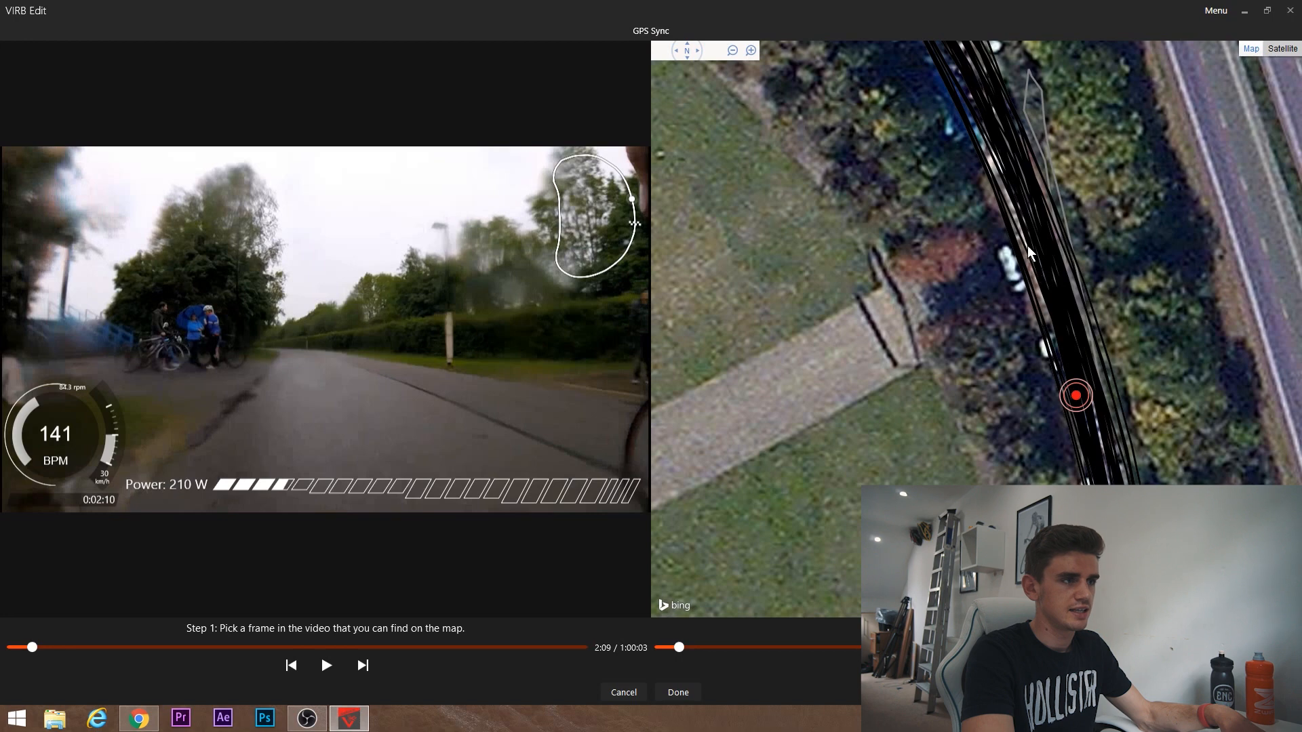
pyautogui.moveTo(971, 223); pyautogui.dragTo(925, 288)
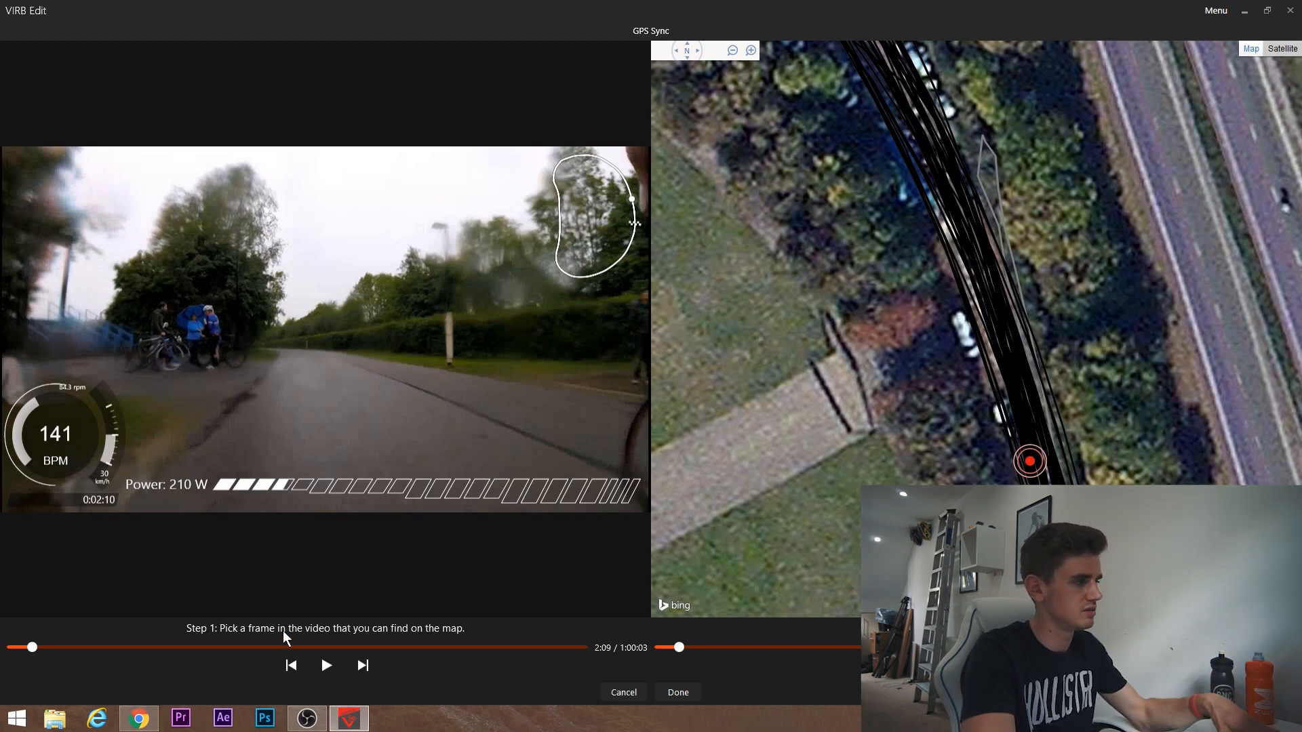
pyautogui.click(362, 665)
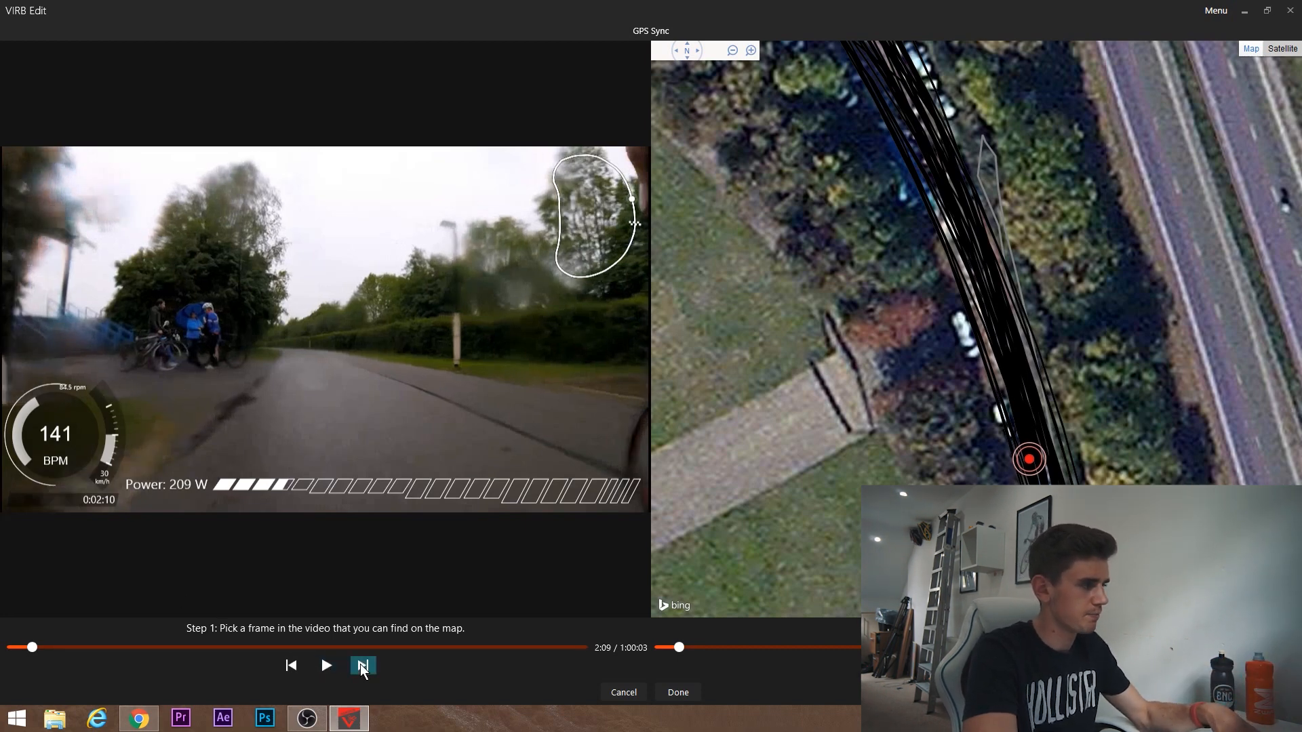
pyautogui.click(360, 665)
pyautogui.click(358, 665)
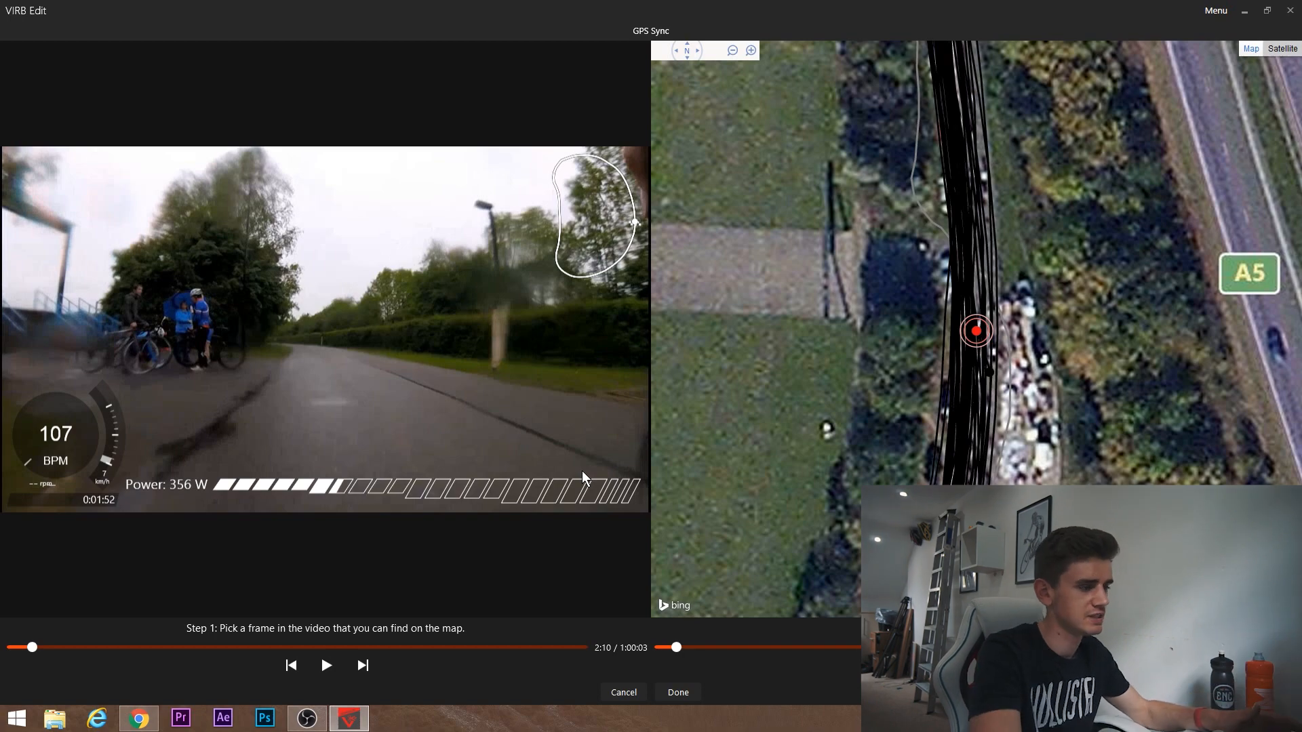
pyautogui.click(678, 692)
# Set the gauges' Accent 1 colour to light blue and preview the overlays around the middle of the video
pyautogui.click(279, 57)
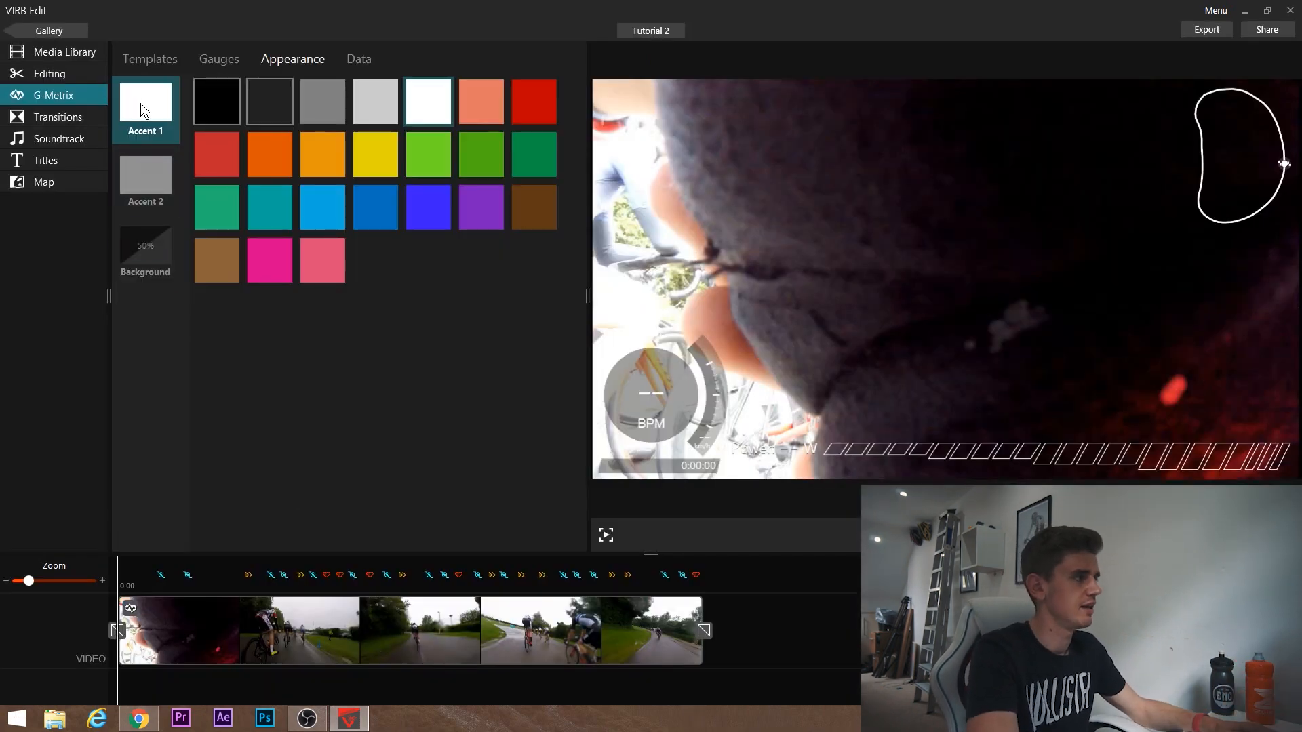
pyautogui.click(322, 214)
pyautogui.moveTo(396, 593); pyautogui.dragTo(435, 560)
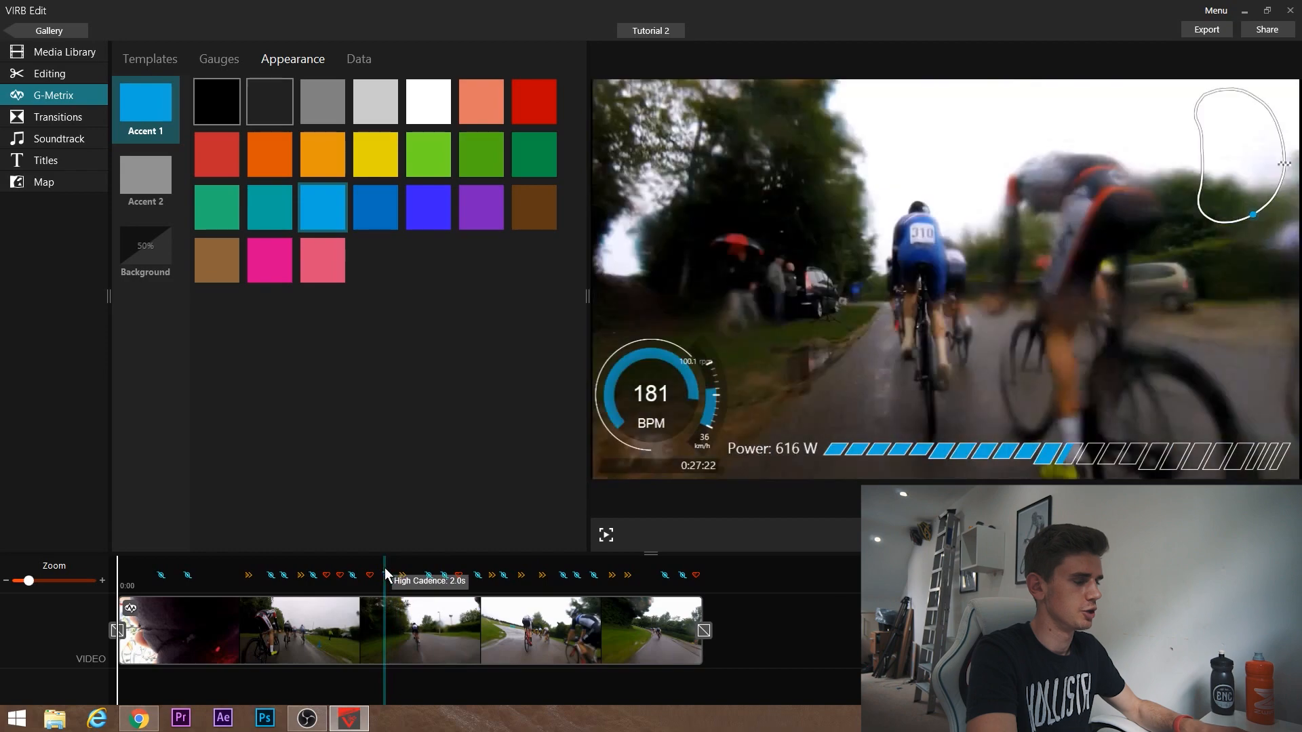
pyautogui.click(369, 571)
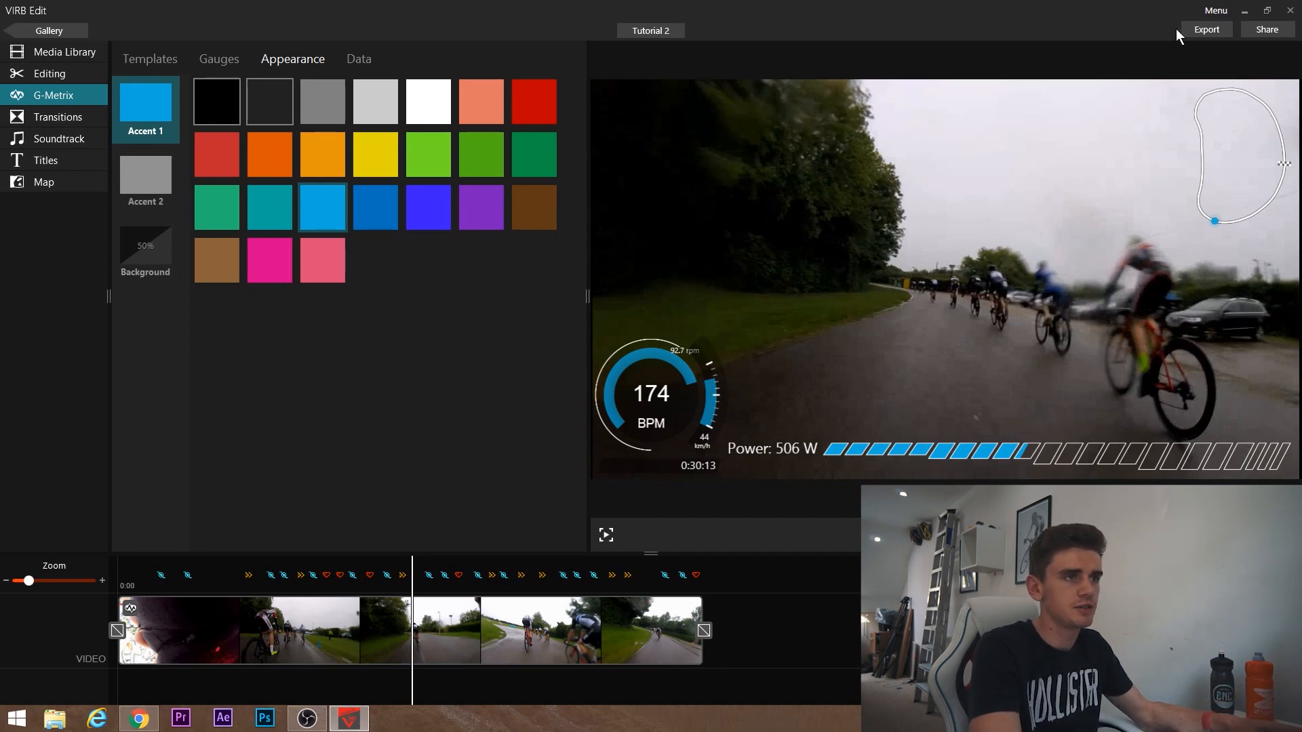
# Export the video as MP4 to the Desktop at 720p, 30 FPS, Low target quality and no branding
pyautogui.click(1202, 30)
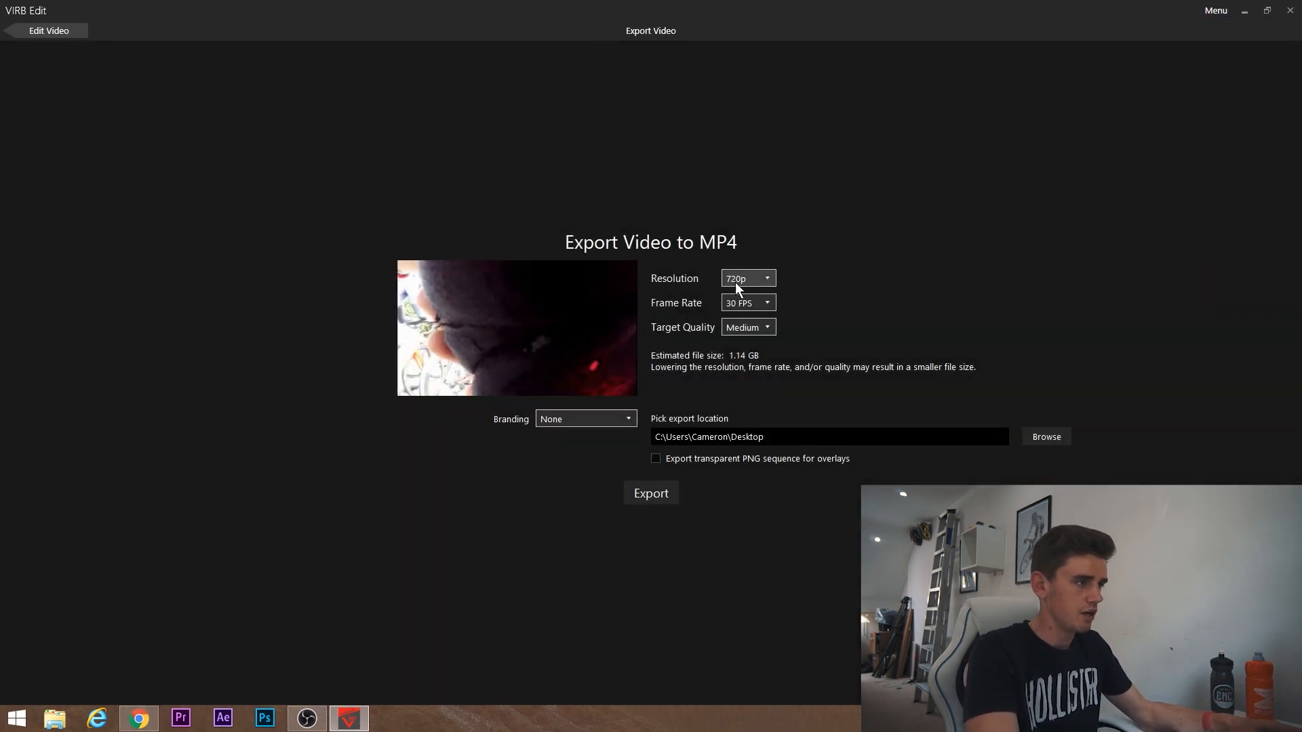
pyautogui.click(743, 326)
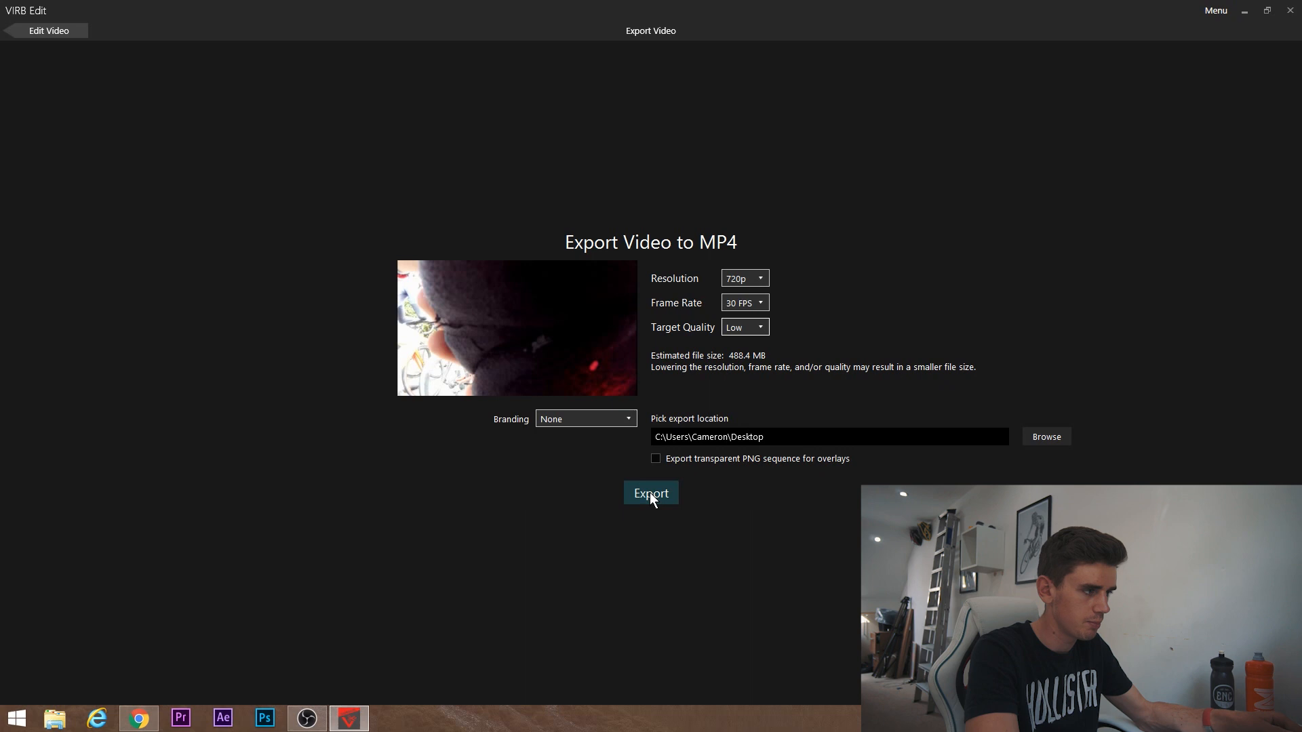
pyautogui.click(576, 419)
pyautogui.click(568, 438)
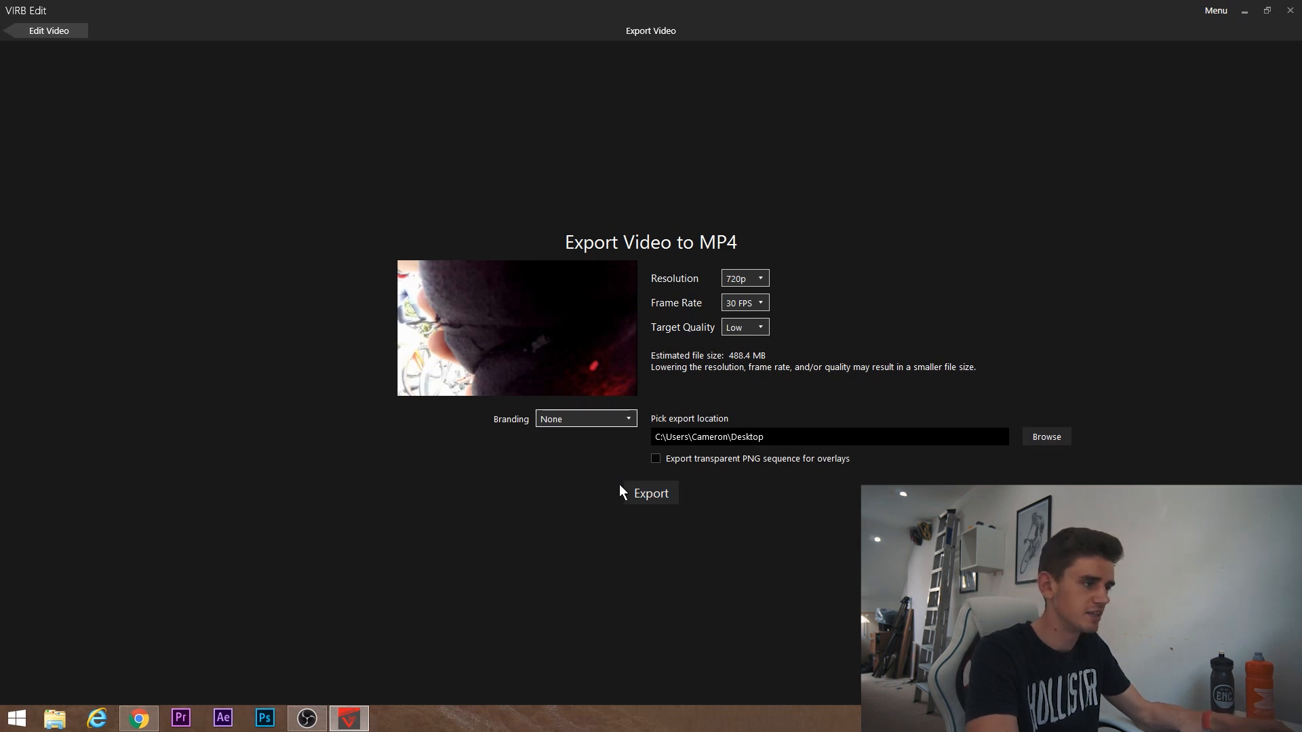
pyautogui.click(648, 495)
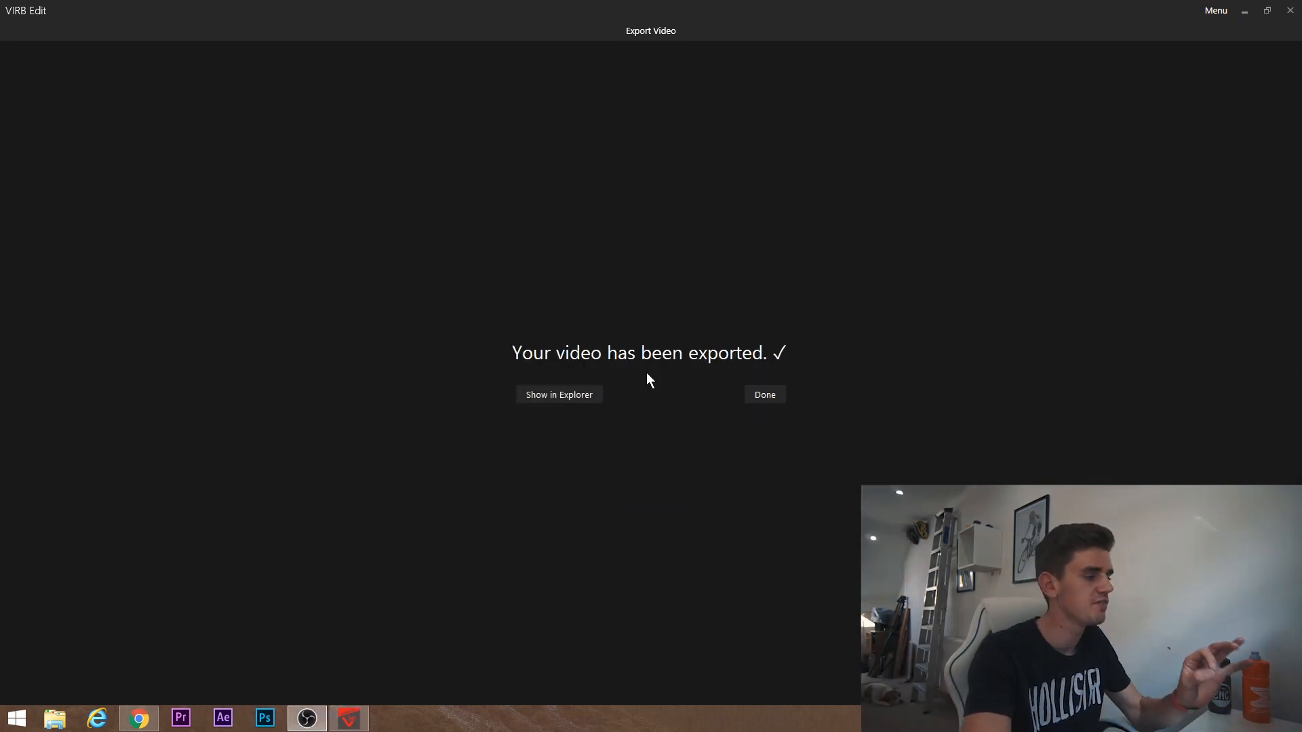
pyautogui.click(773, 394)
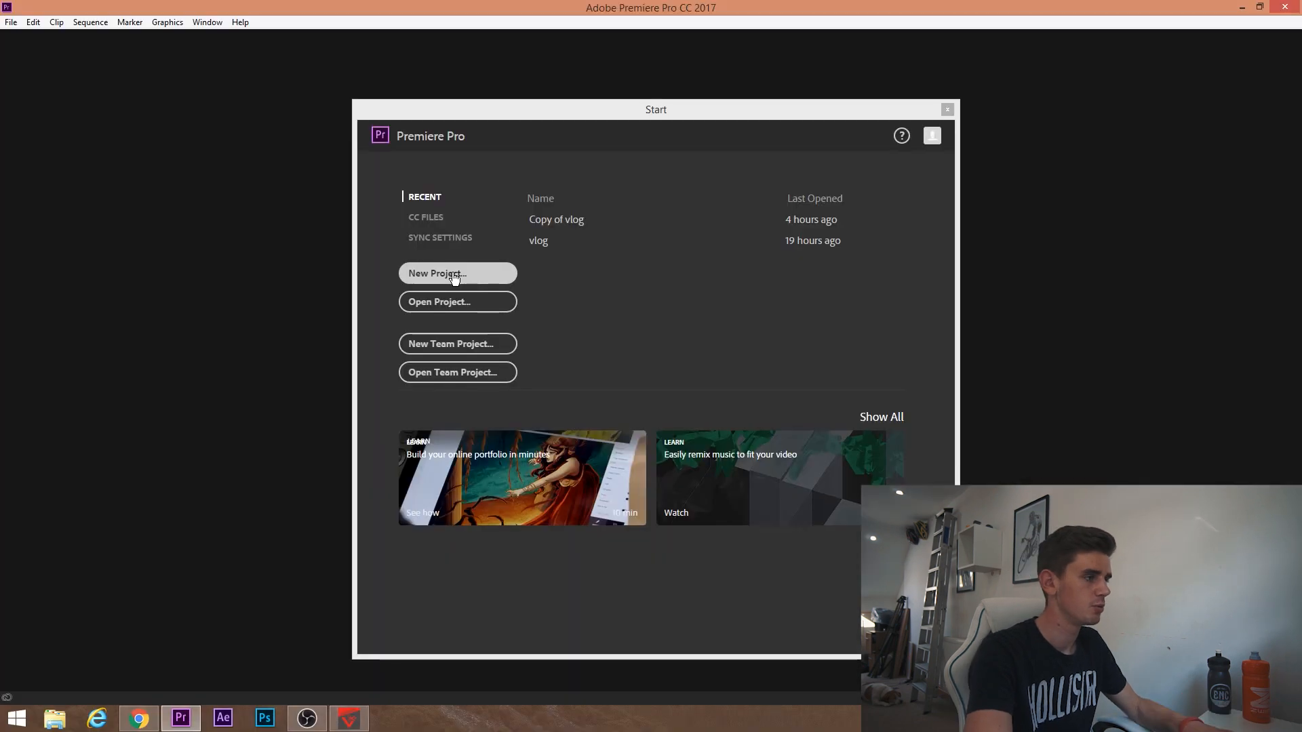
# Switch to Premiere Pro and create a new project named Tutorial on drive D
pyautogui.click(457, 272)
pyautogui.write('Tutorial')
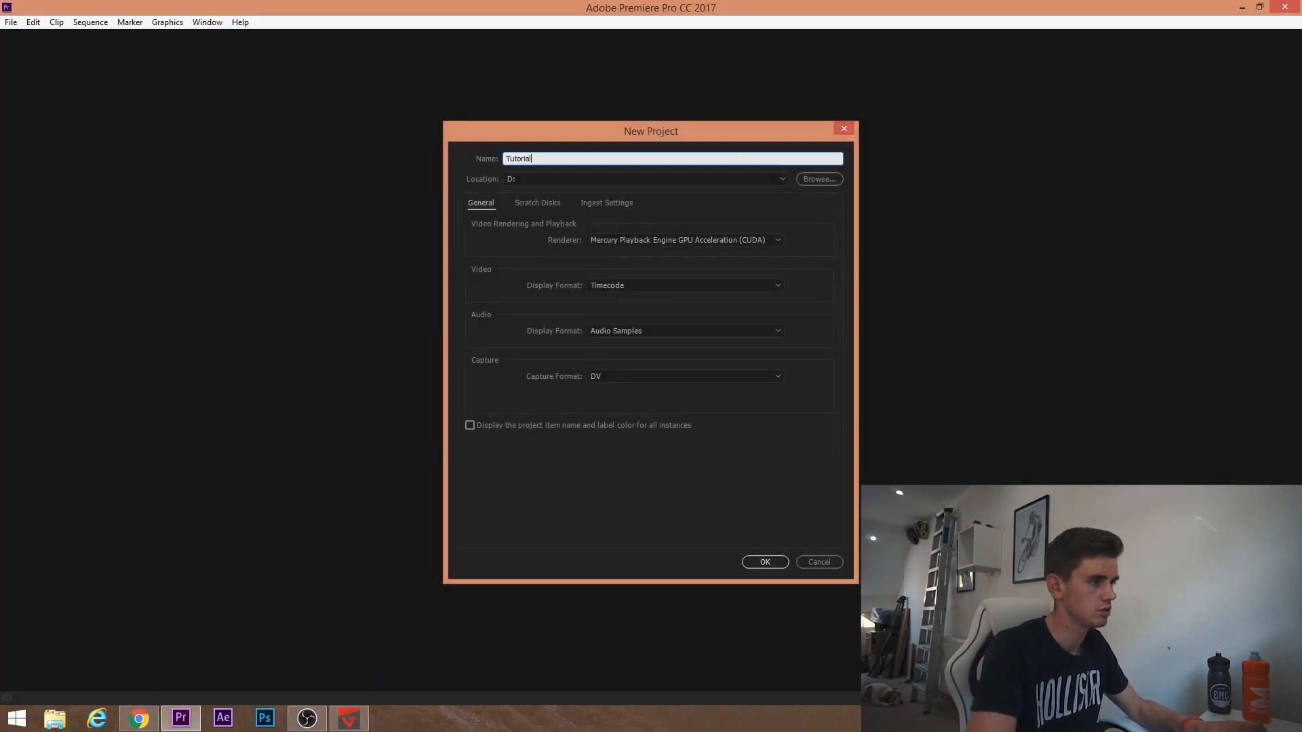
pyautogui.press('Return')
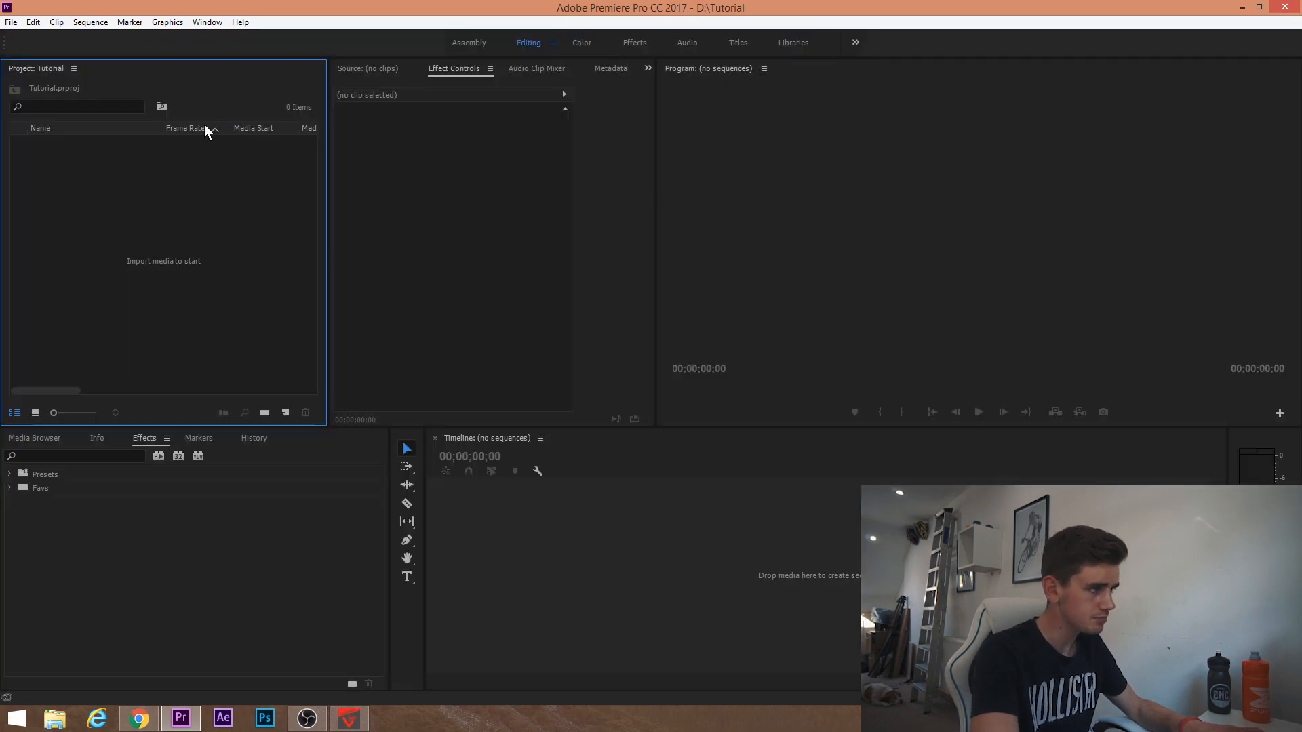
# Import the Tutorial 2 MP4 from the Desktop and build a timeline sequence from it, with the playhead at about 00:08:07
pyautogui.doubleClick(271, 243)
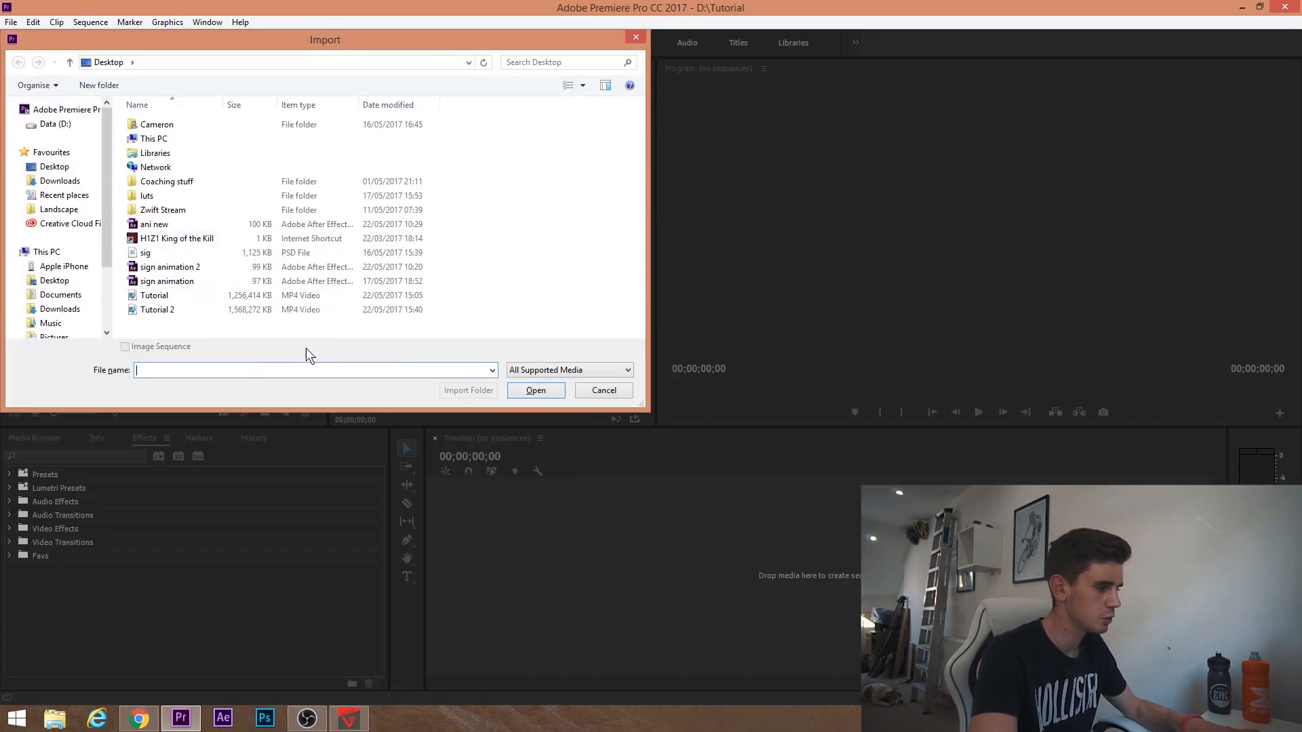
pyautogui.click(167, 314)
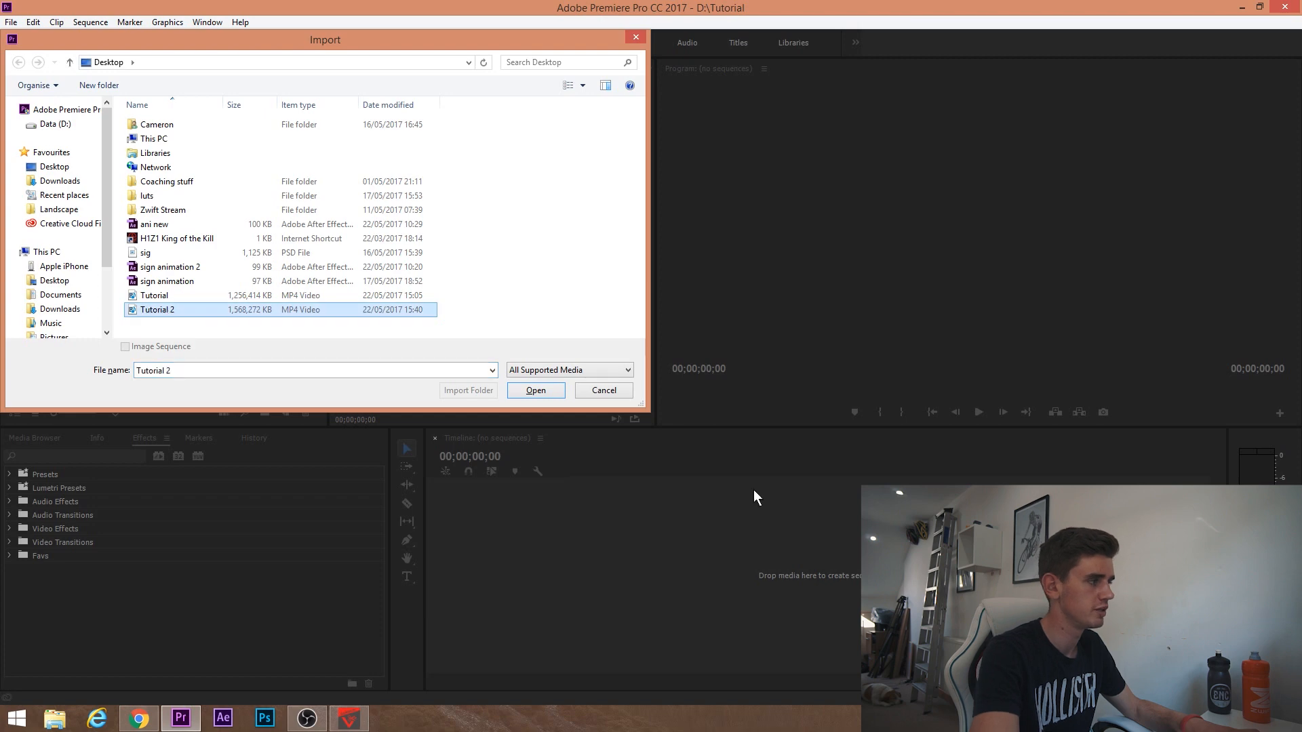
pyautogui.click(536, 389)
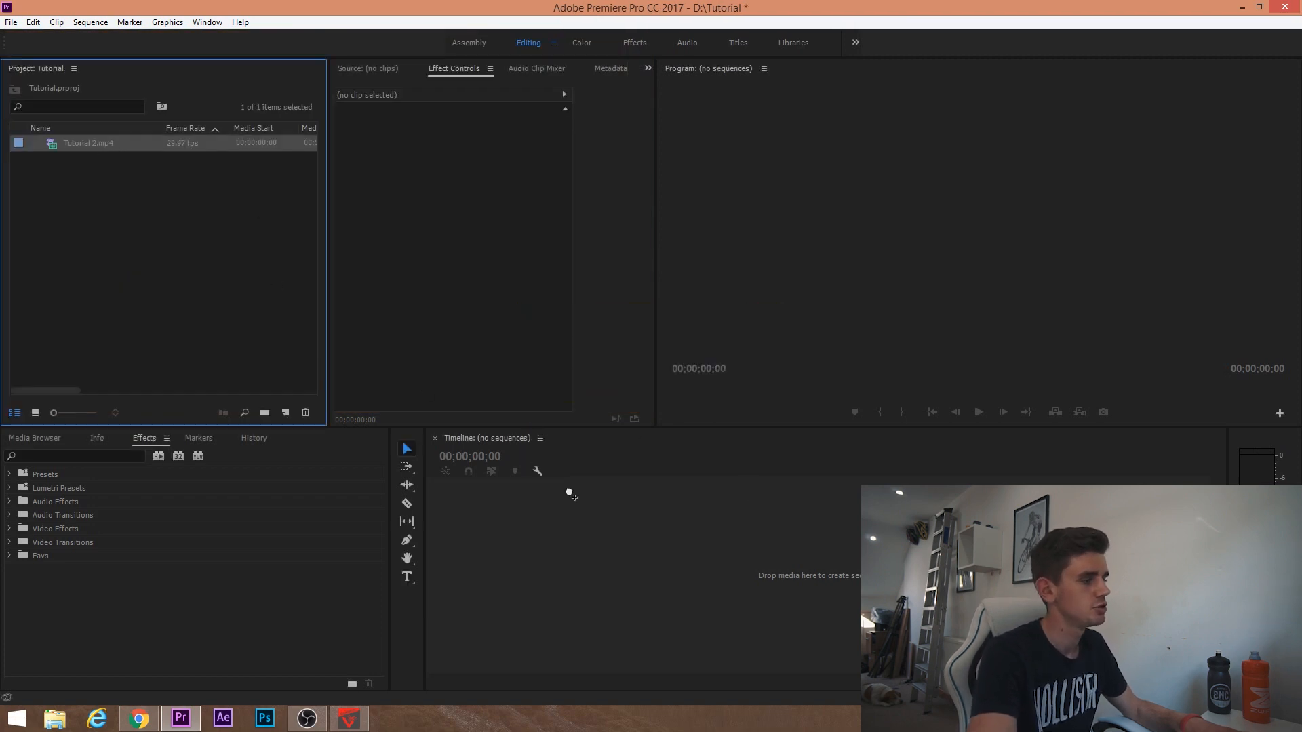
pyautogui.moveTo(560, 599); pyautogui.dragTo(649, 591)
pyautogui.moveTo(598, 474); pyautogui.dragTo(664, 474)
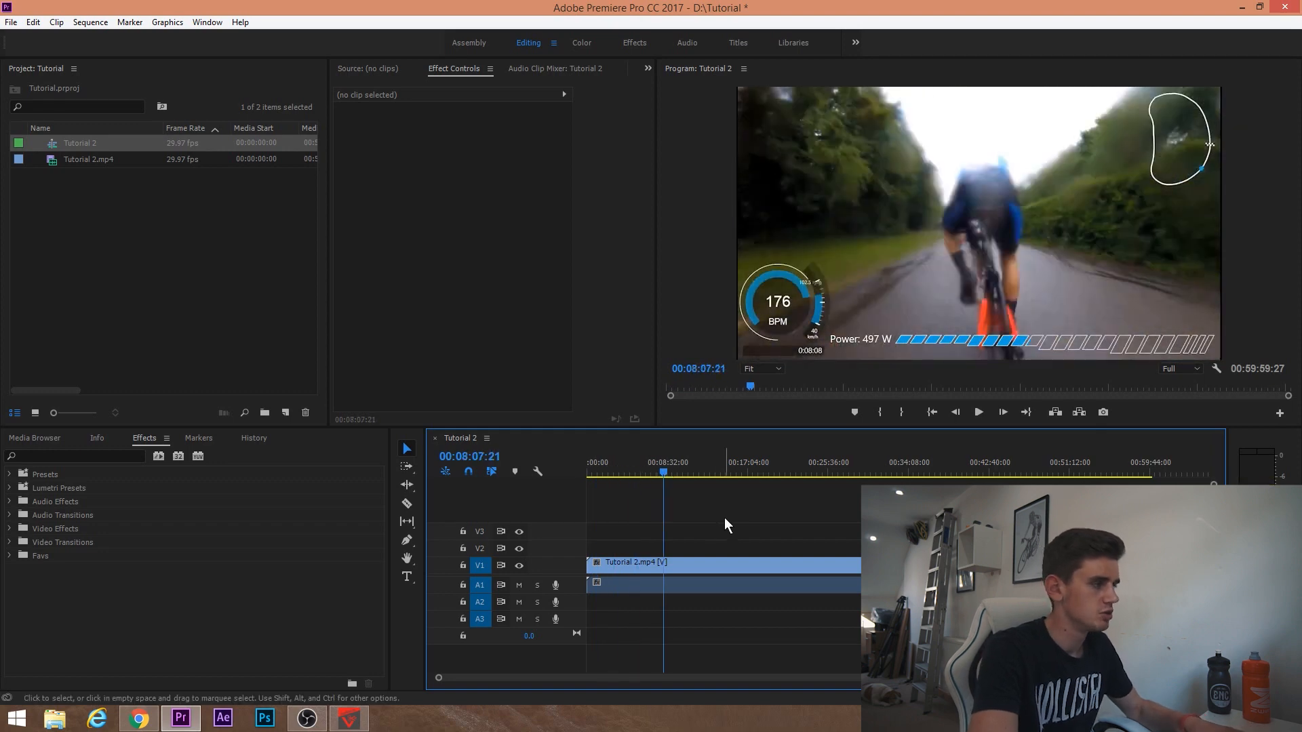